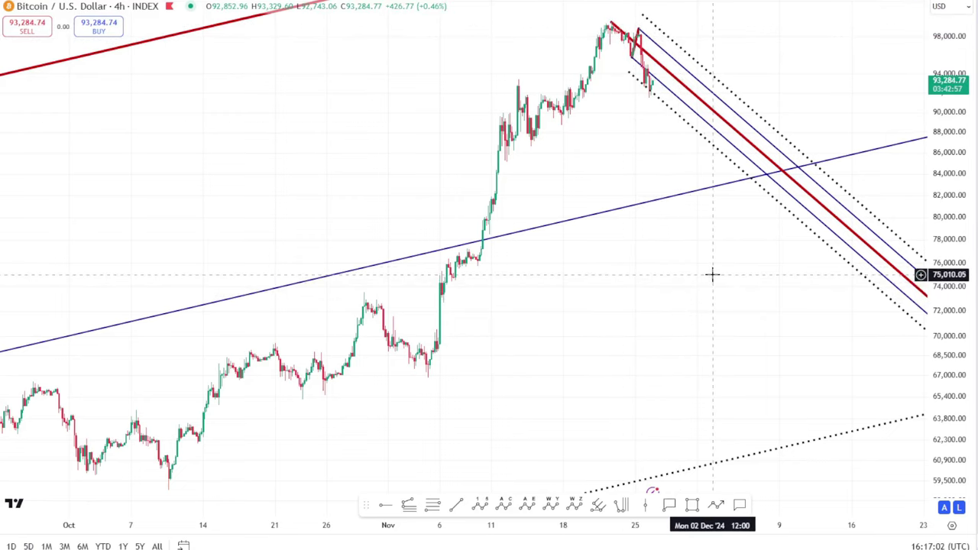
Step: Set the Bitcoin chart to the 1-day interval and view price action within the channels from late 2023 through 2024
drag(703, 267, 705, 267)
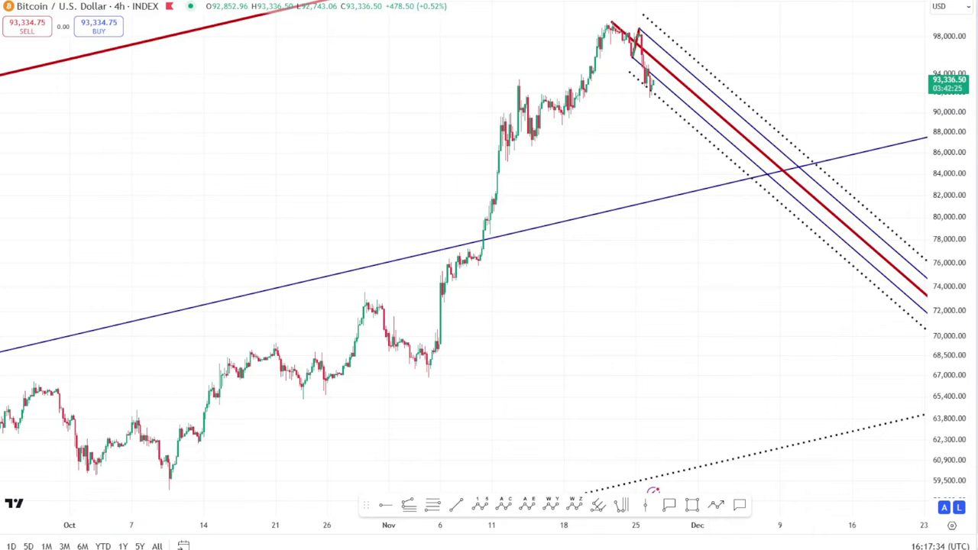
text(1D)
key(Return)
drag(963, 153, 642, 260)
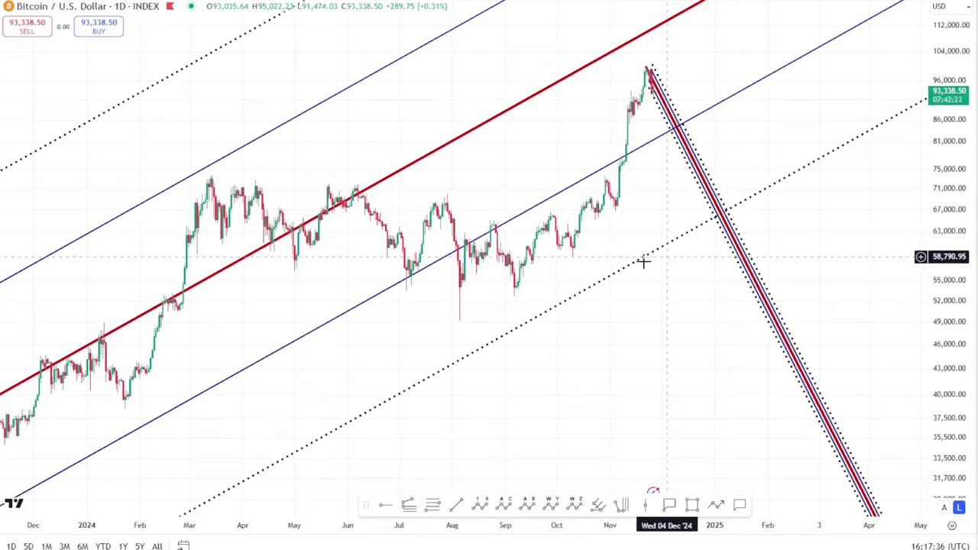
scroll(655, 378, left, 1)
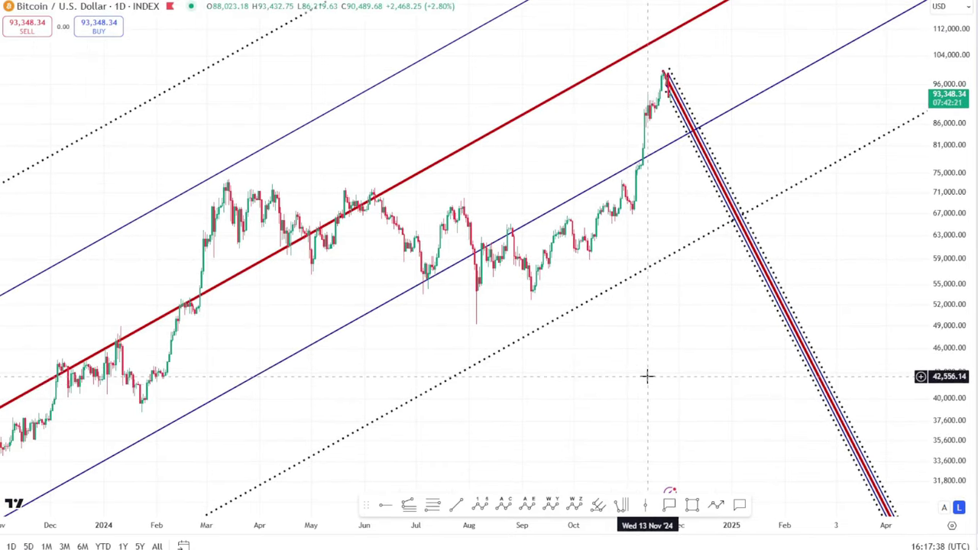
scroll(646, 382, left, 2)
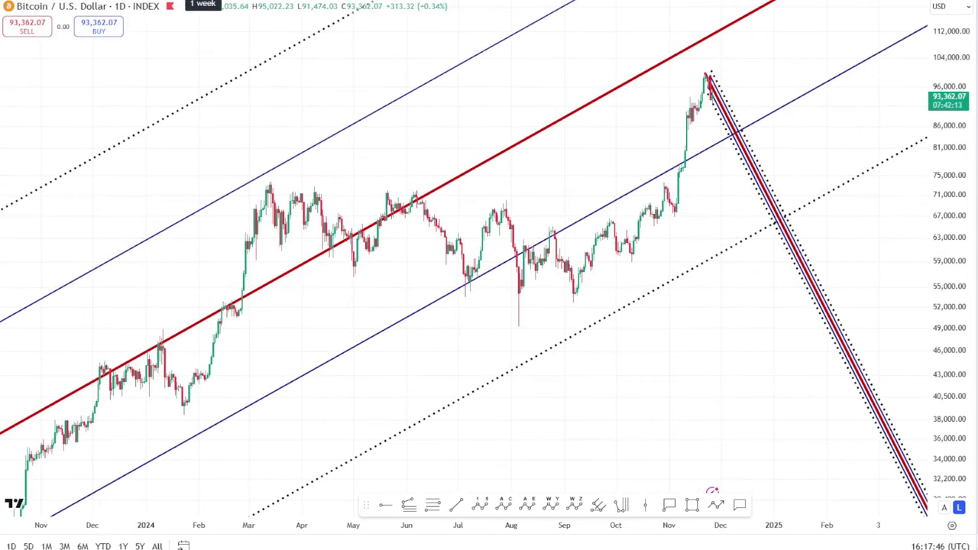
Step: Set the Bitcoin chart to the 1-week interval and compress the price scale to fit the waves since 2018
click(203, 0)
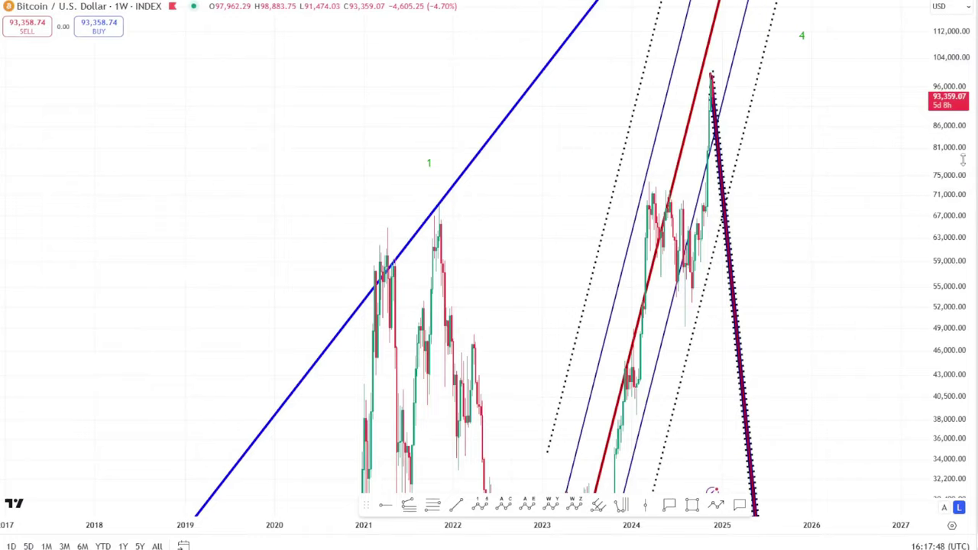
drag(940, 172, 937, 489)
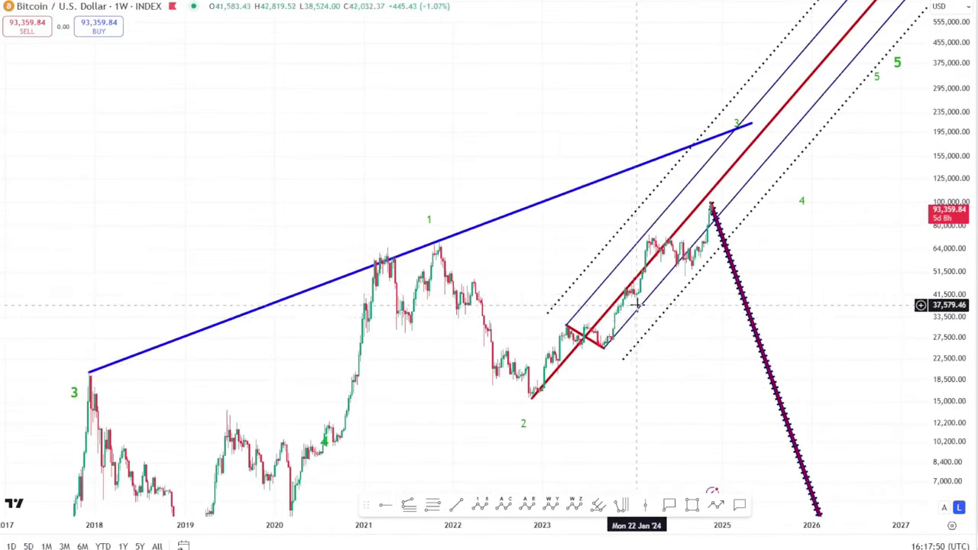
scroll(833, 320, down, 3)
scroll(893, 298, up, 2)
drag(953, 261, 907, 386)
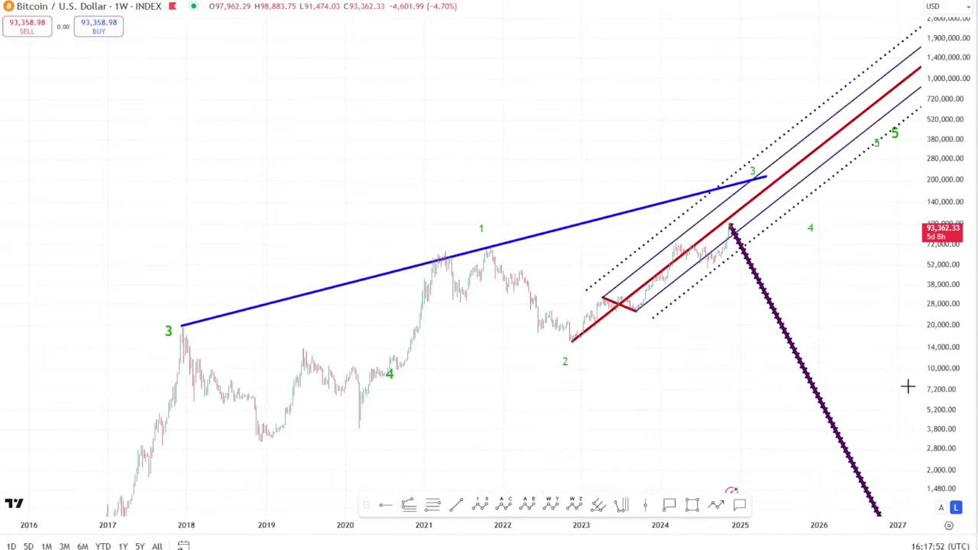
scroll(489, 391, down, 2)
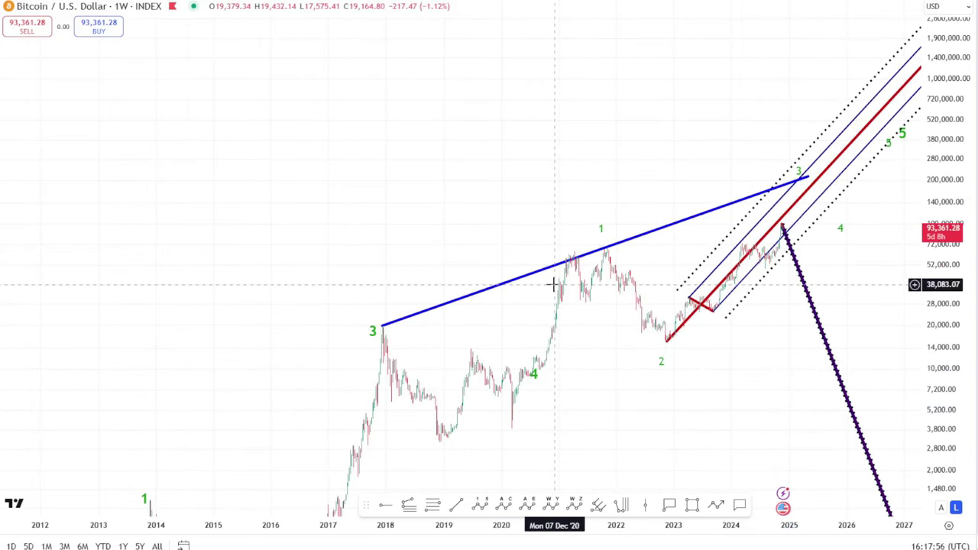
Step: Examine the full weekly Bitcoin history back to 2010 with all the labelled waves in view
drag(352, 139, 425, 40)
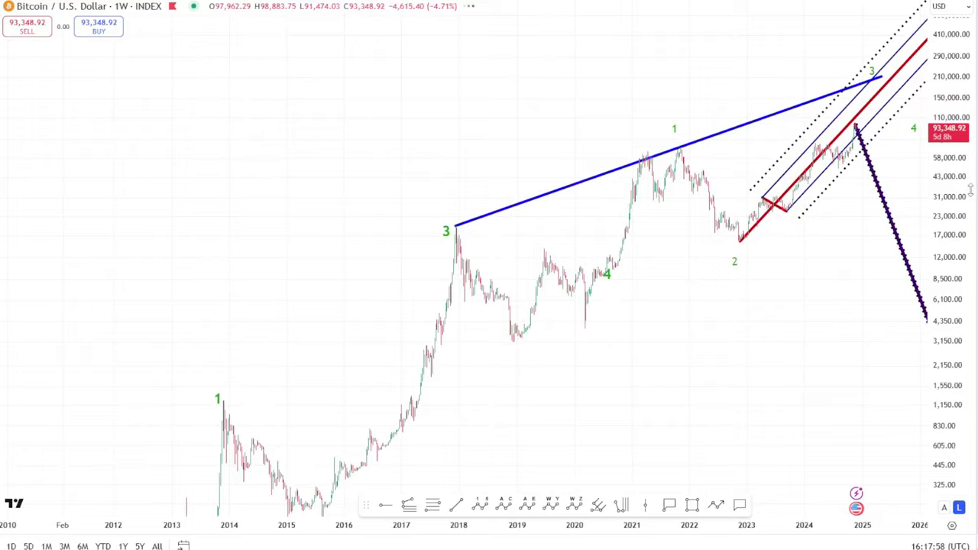
drag(964, 92, 965, 130)
scroll(764, 400, down, 5)
drag(764, 400, 640, 271)
drag(959, 194, 851, 334)
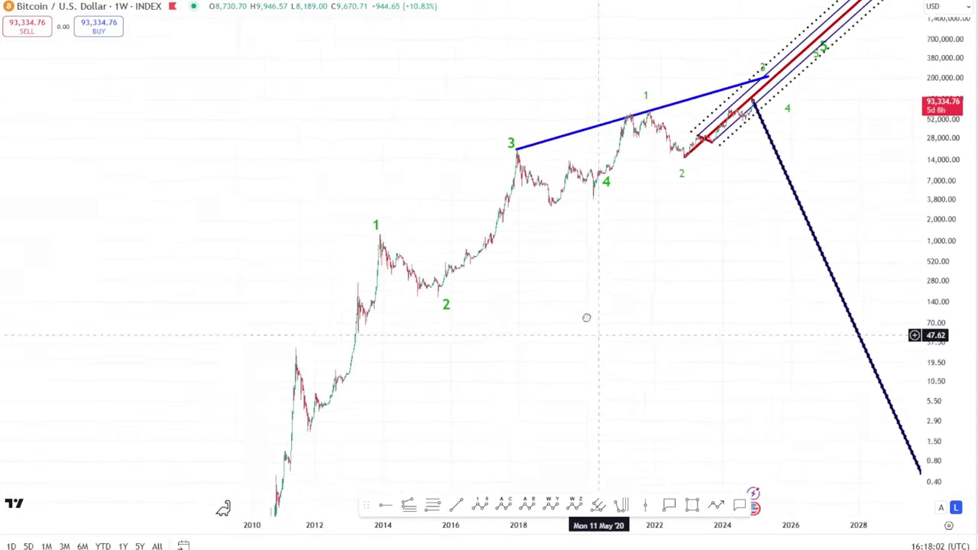
drag(946, 178, 941, 269)
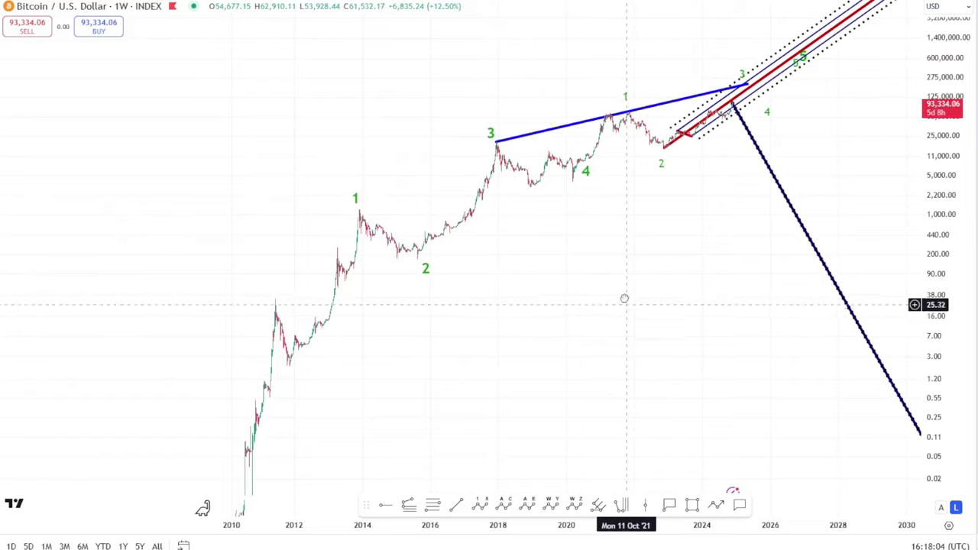
drag(624, 299, 600, 257)
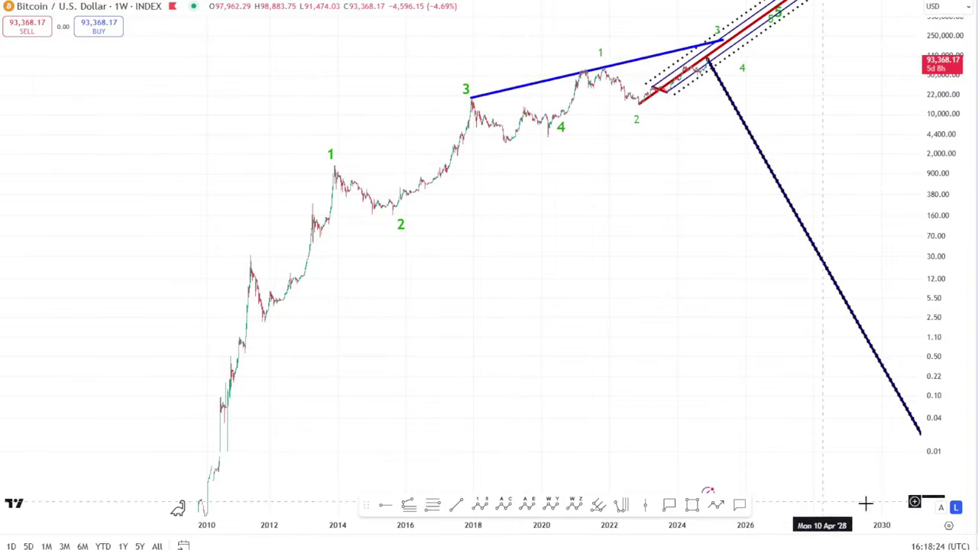
Step: Turn off the logarithmic scale and auto-fit the price axis for Bitcoin's early years from 2010 to 2016
click(956, 509)
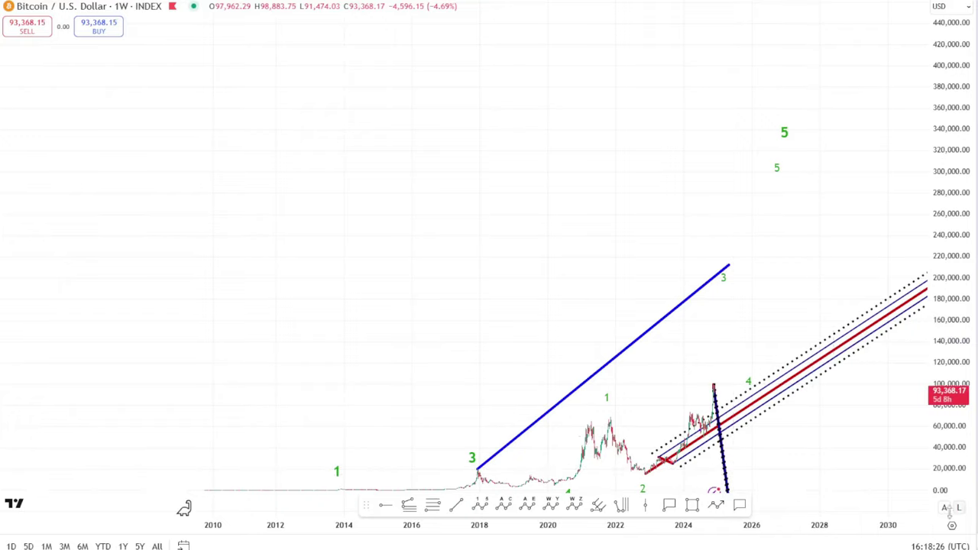
click(945, 508)
drag(280, 255, 767, 222)
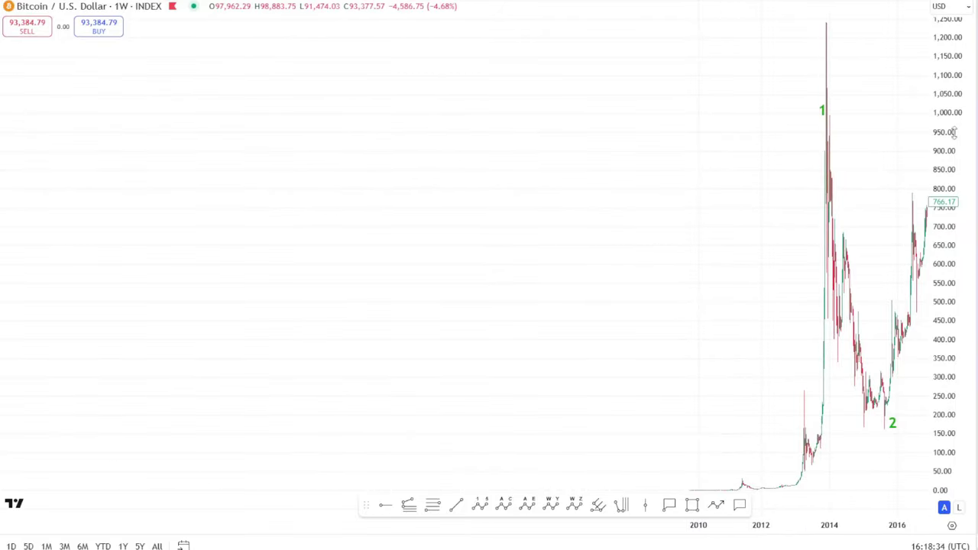
Step: Examine waves 1, 2 and 3 between 2013 and 2018 on the linear price scale
drag(954, 132, 910, 435)
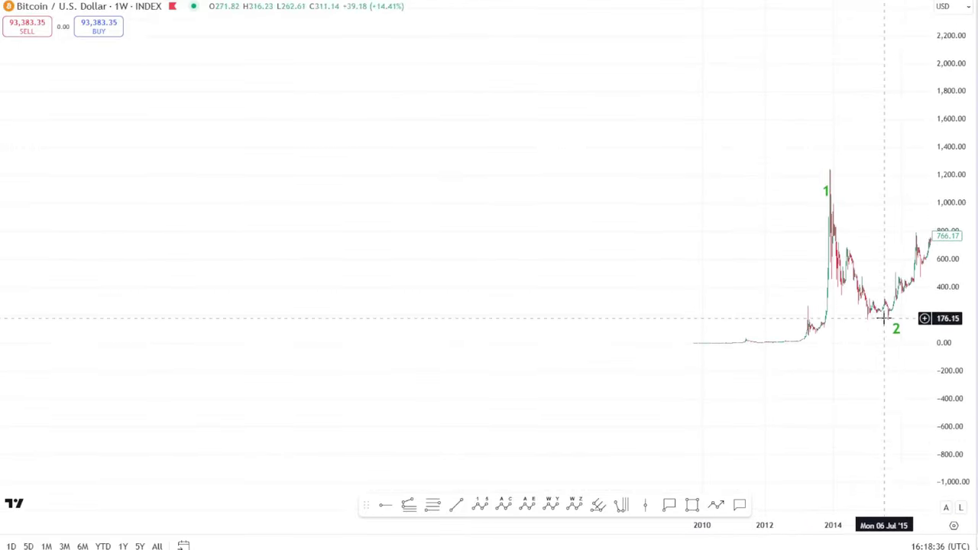
drag(856, 393, 644, 382)
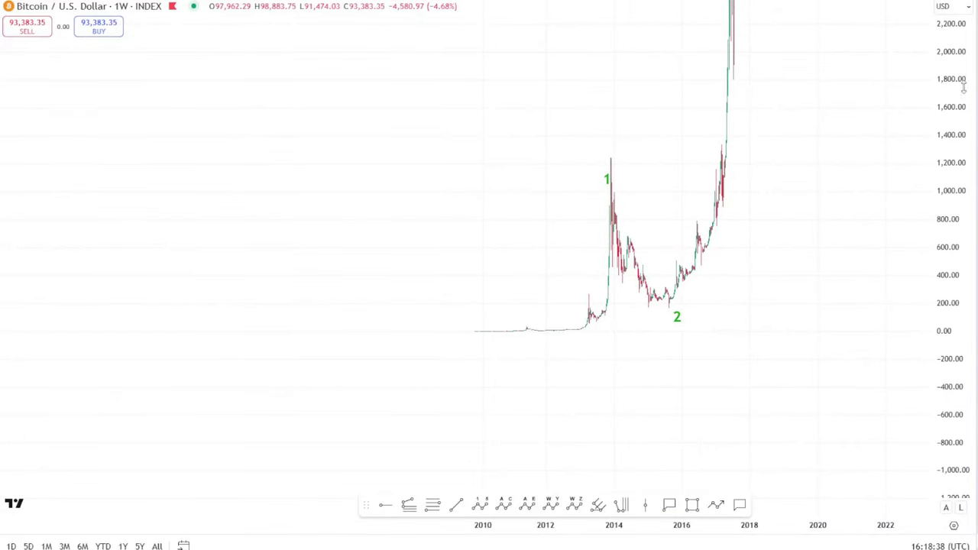
drag(964, 88, 917, 393)
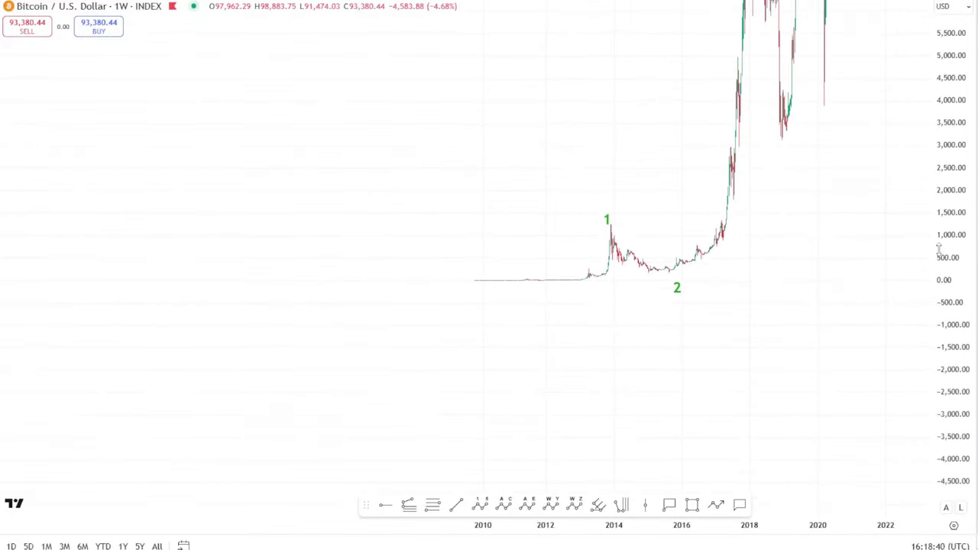
drag(939, 252, 912, 392)
drag(884, 195, 803, 402)
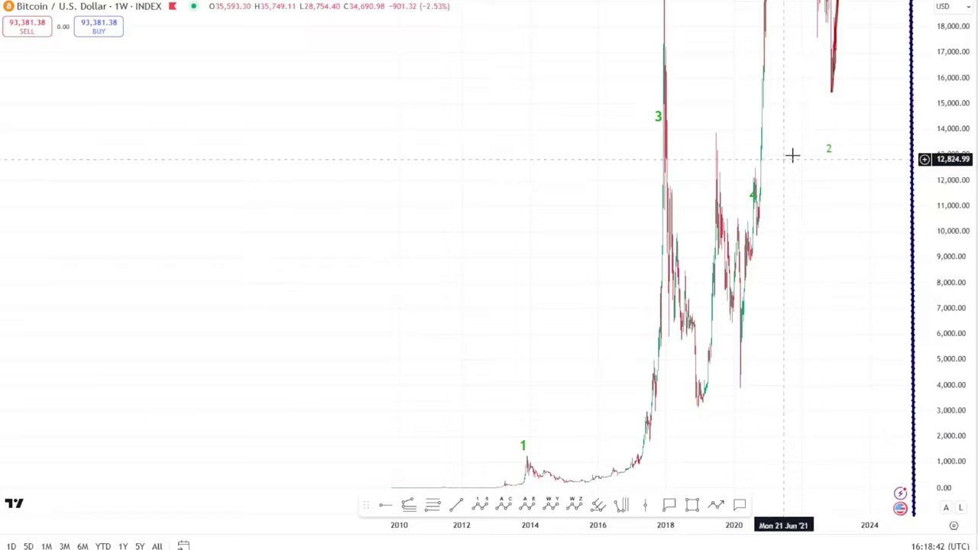
drag(906, 92, 902, 367)
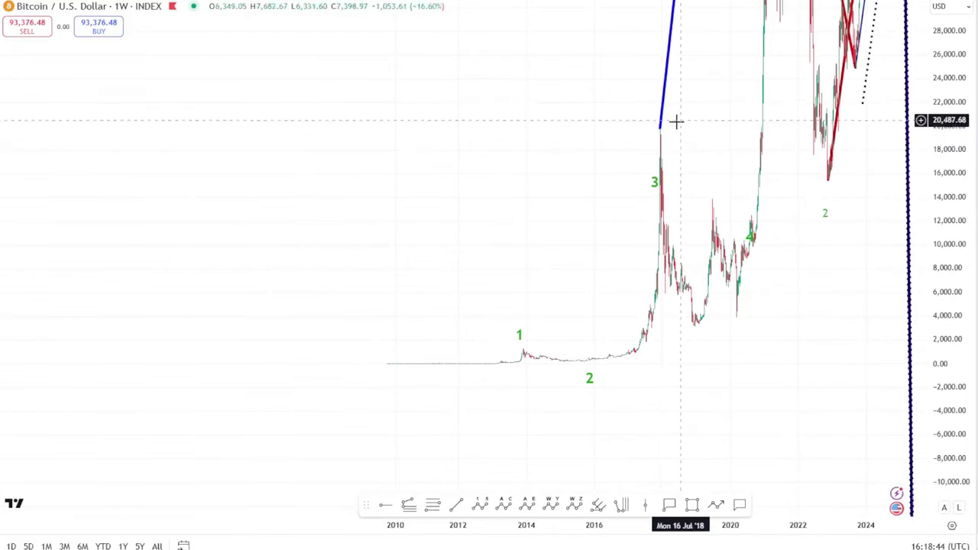
Step: Examine waves 3 and 4 between 2018 and 2020, widening the linear price range to include the 2021 peak
scroll(762, 269, up, 2)
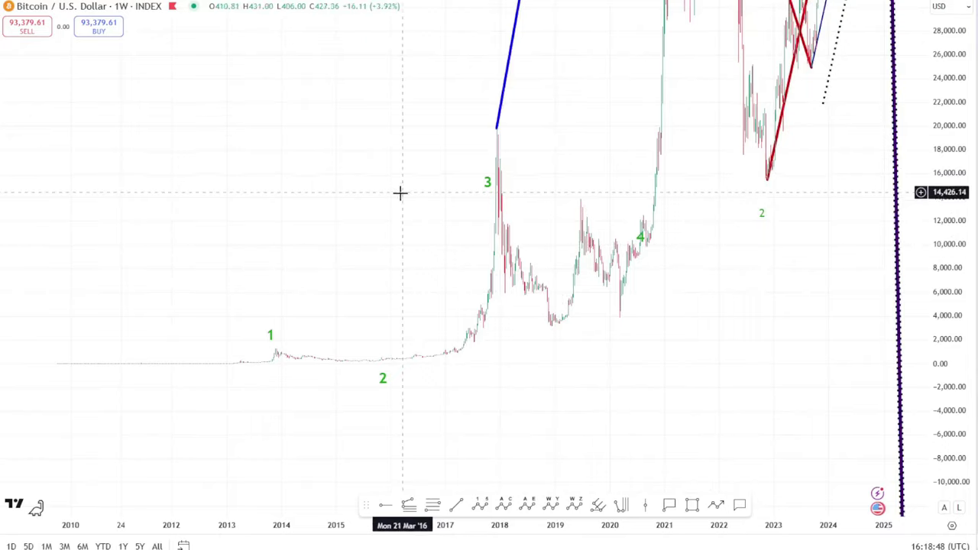
scroll(687, 266, right, 5)
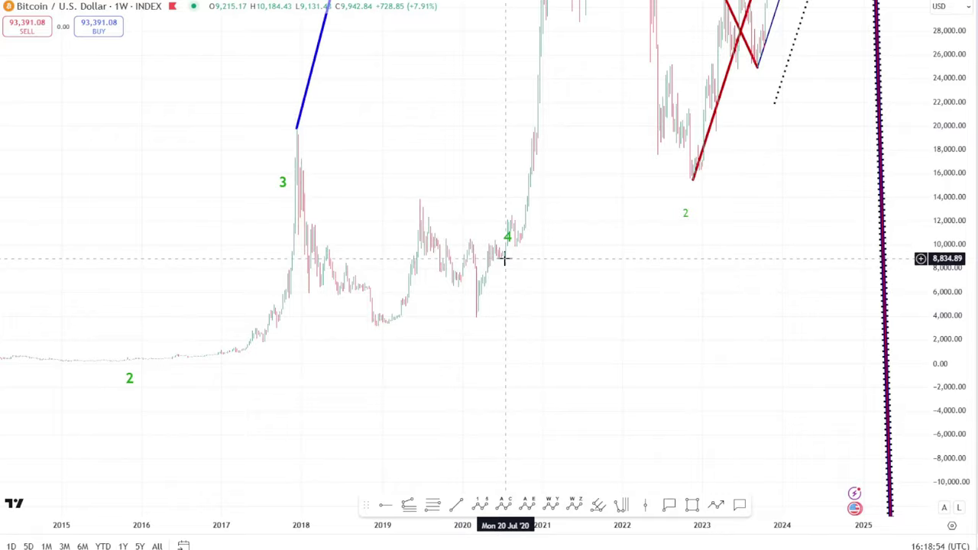
scroll(675, 241, down, 5)
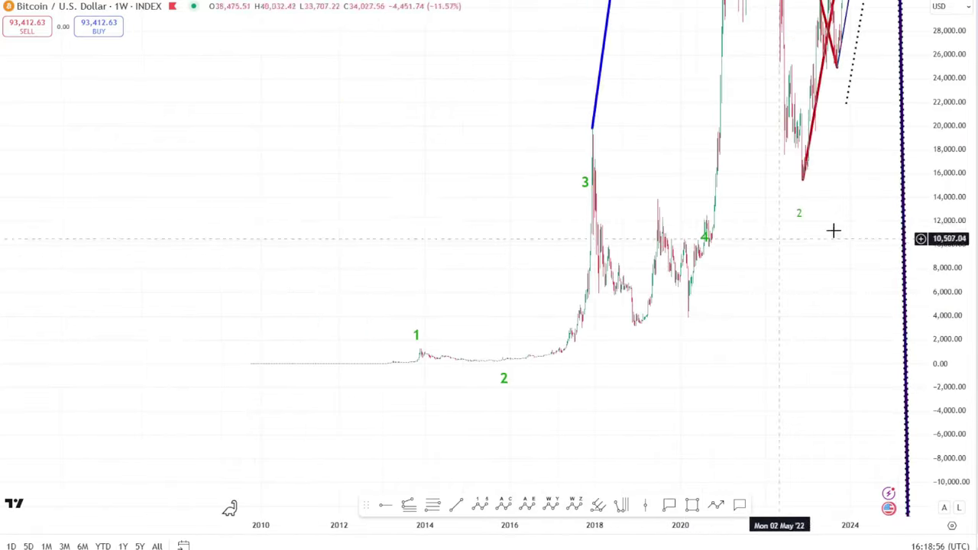
drag(948, 245, 910, 493)
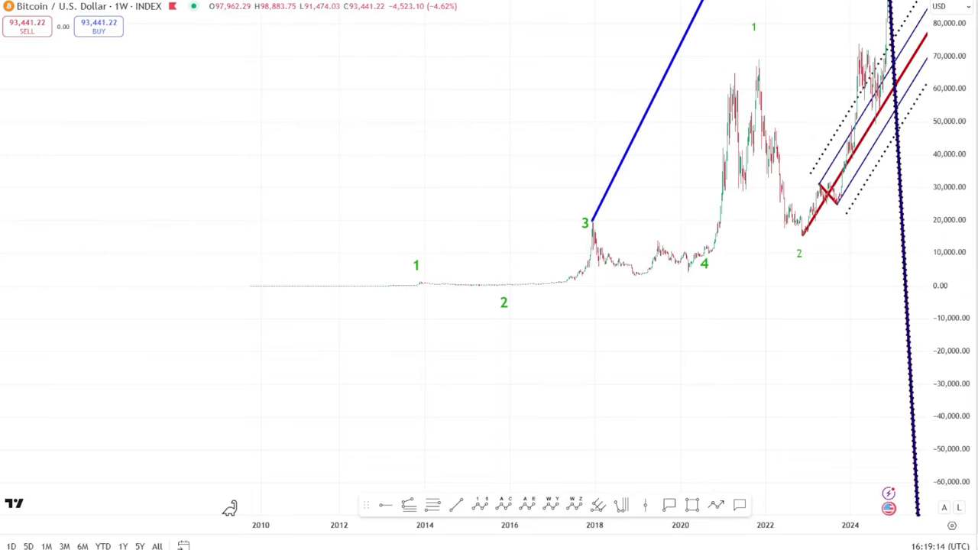
Step: Switch to the monthly Dow Jones Industrial Average chart and view its full history with the long-term channel and waves 1 to 5
key(ctrl+Tab)
scroll(813, 303, up, 3)
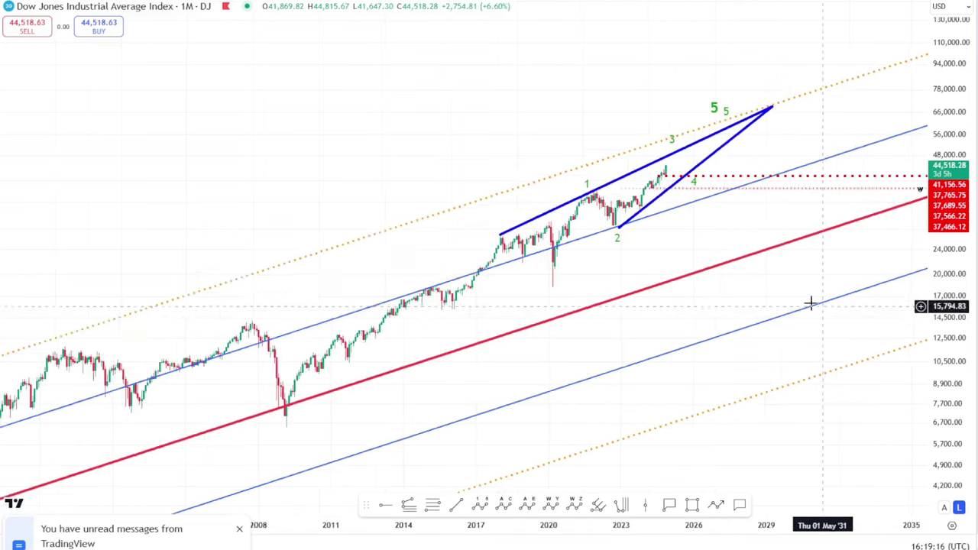
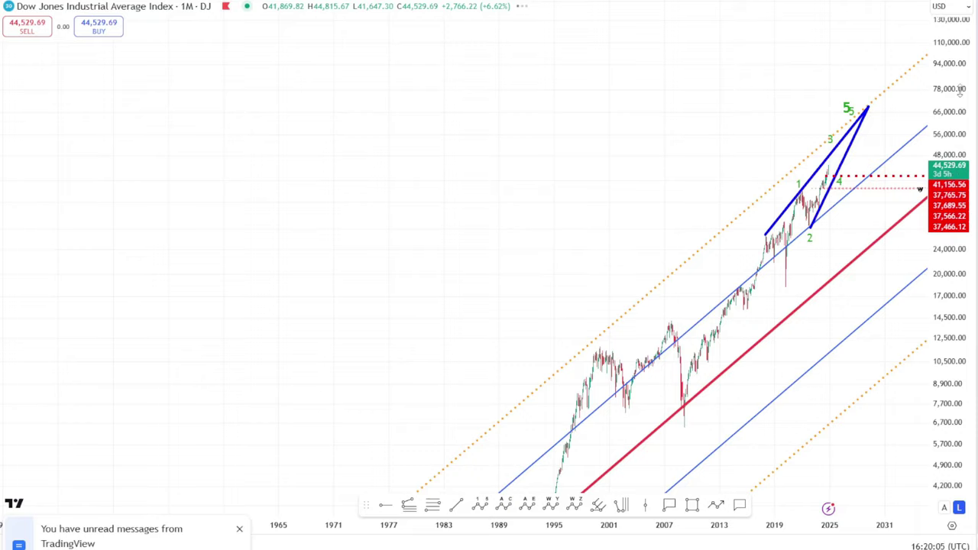
scroll(832, 375, down, 10)
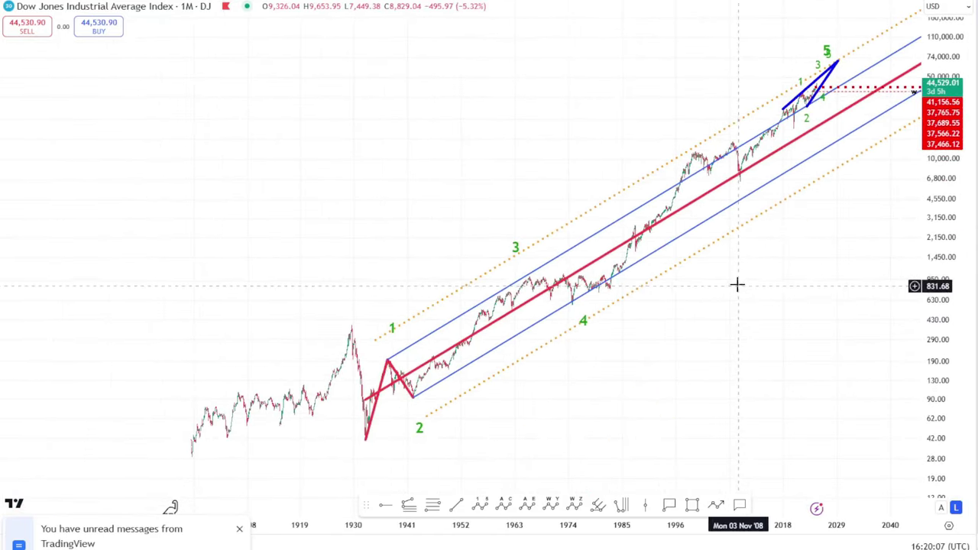
scroll(766, 321, right, 3)
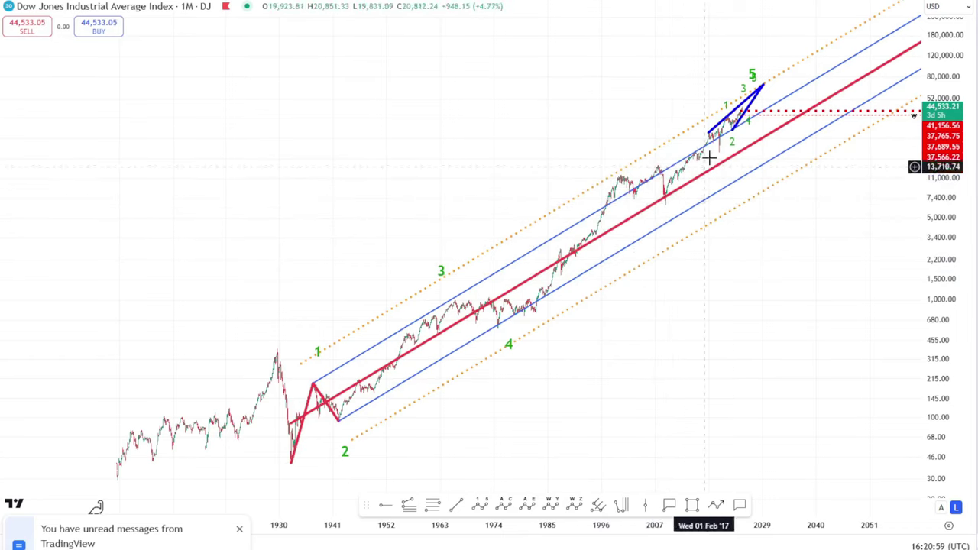
Step: Examine the blue wedge with its small wave labels 1 to 5 at the recent end of the Dow Jones channel
scroll(683, 282, up, 3)
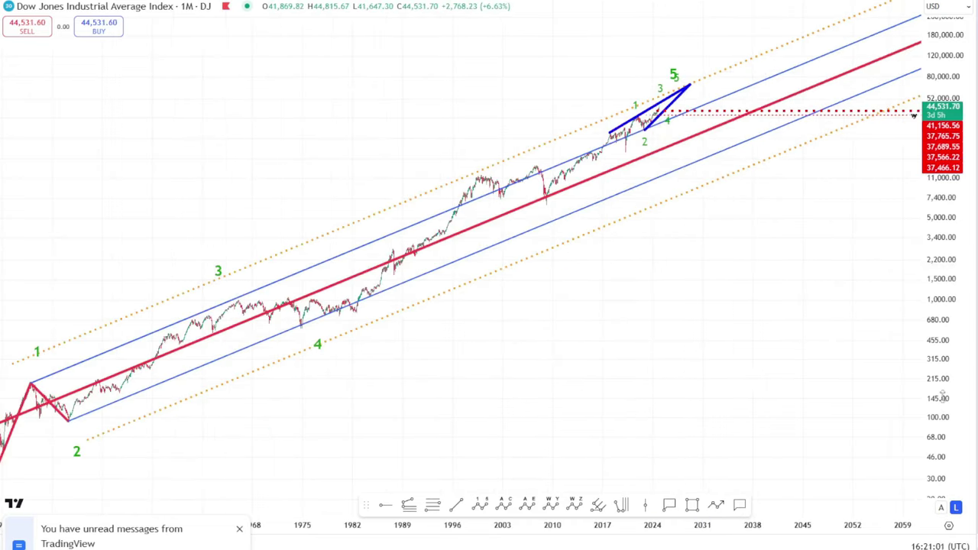
drag(944, 395, 944, 359)
drag(568, 328, 764, 474)
scroll(771, 436, up, 3)
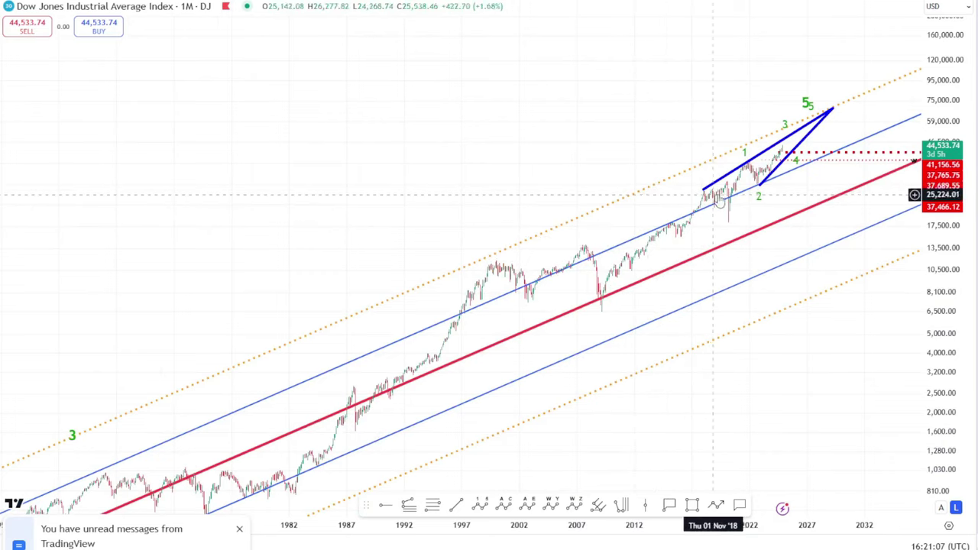
scroll(723, 208, up, 4)
scroll(633, 208, up, 3)
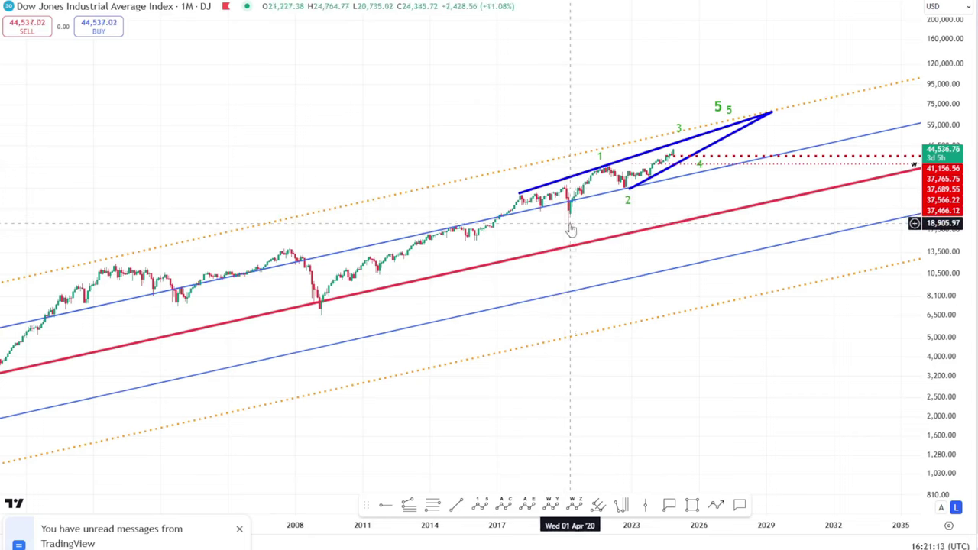
click(566, 227)
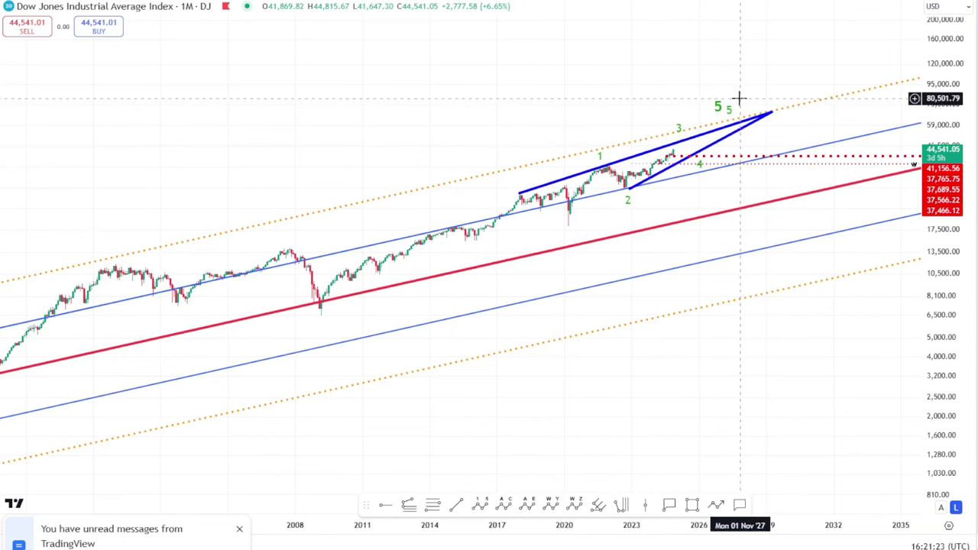
scroll(765, 114, down, 2)
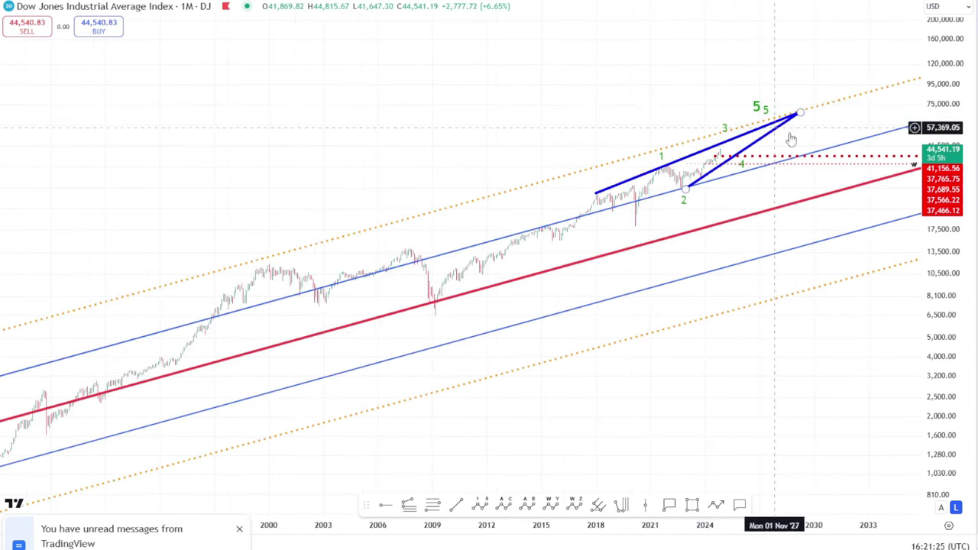
scroll(716, 120, up, 3)
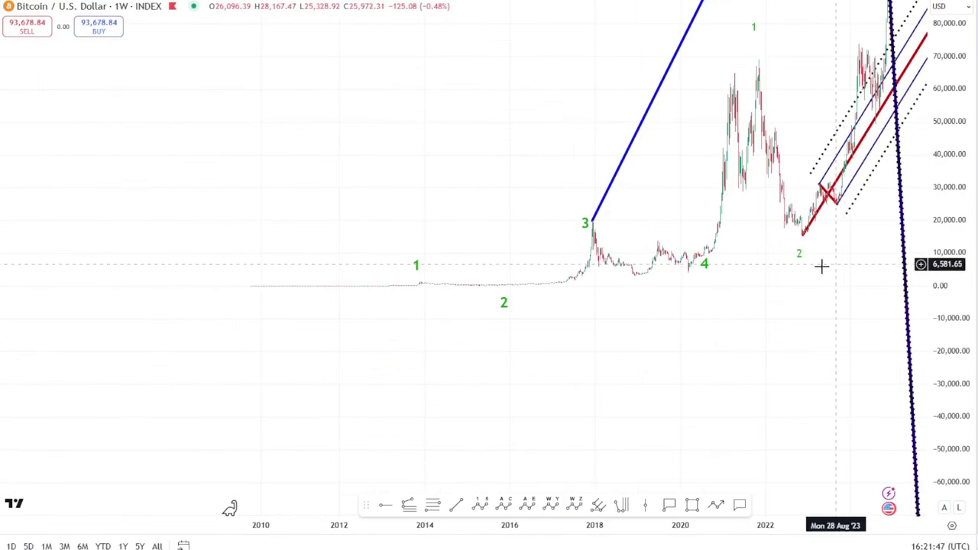
Step: Turn on the logarithmic scale and auto-fit for the price axis of the weekly Bitcoin chart
click(961, 509)
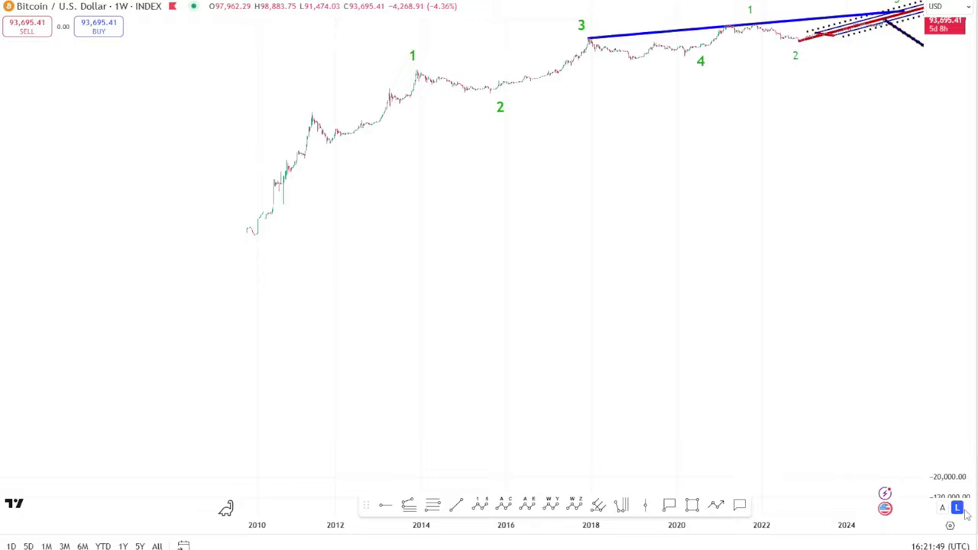
click(944, 508)
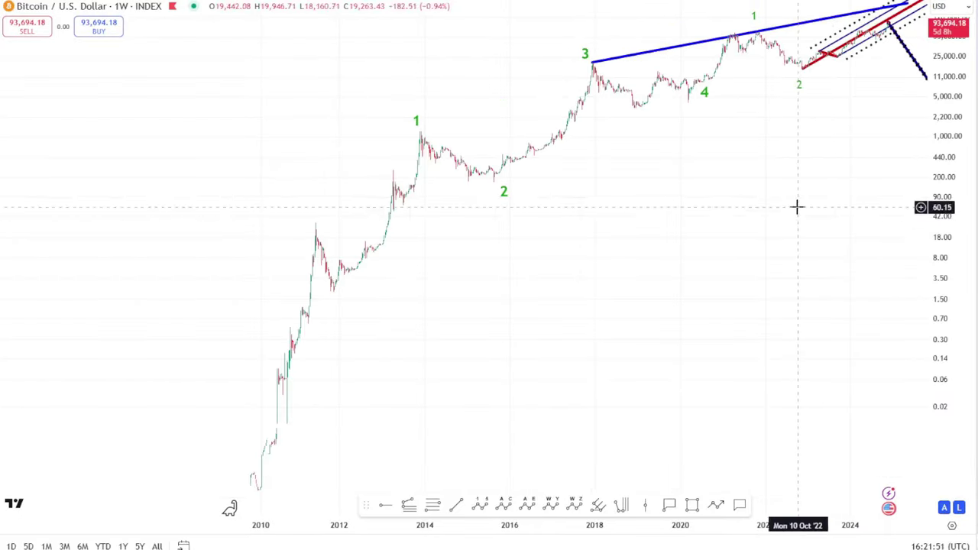
Step: Examine waves 1 to 5 on the weekly Bitcoin chart together with the rising channel and the steep downward projection reaching past 2028
scroll(921, 333, right, 5)
drag(940, 318, 940, 176)
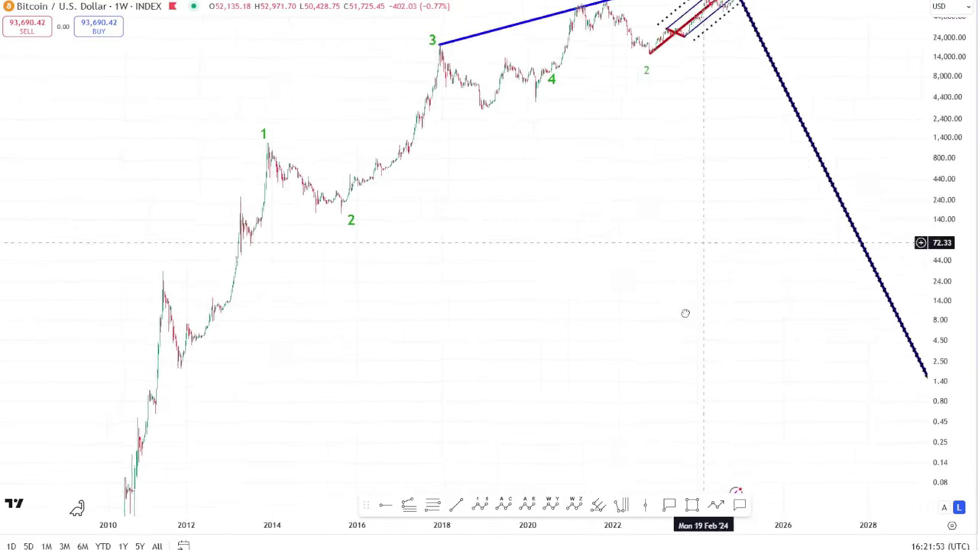
drag(705, 242, 495, 185)
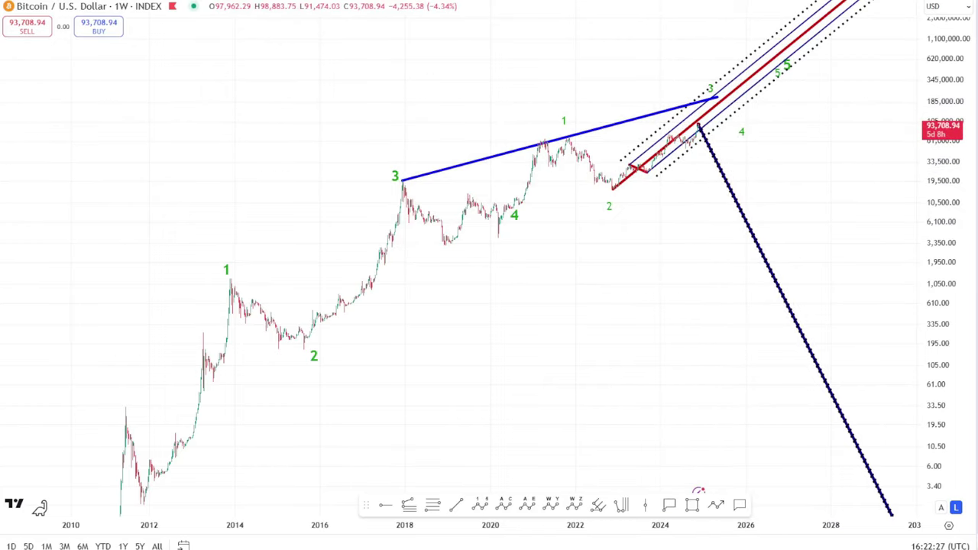
Step: Switch Bitcoin to the daily interval, auto-fit the price axis, and frame the rising channel from late 2022 with waves 1 to 4
text(1D)
key(Return)
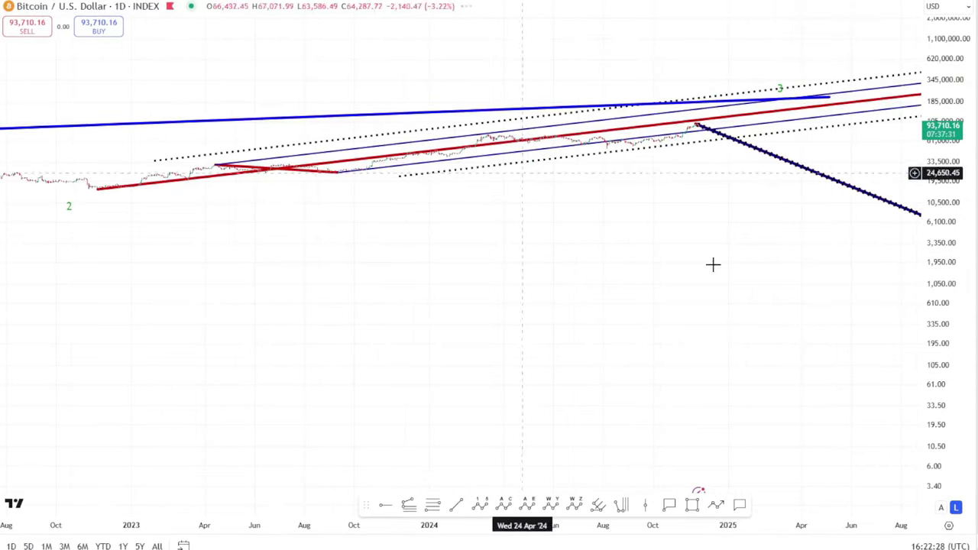
click(942, 508)
scroll(754, 316, down, 3)
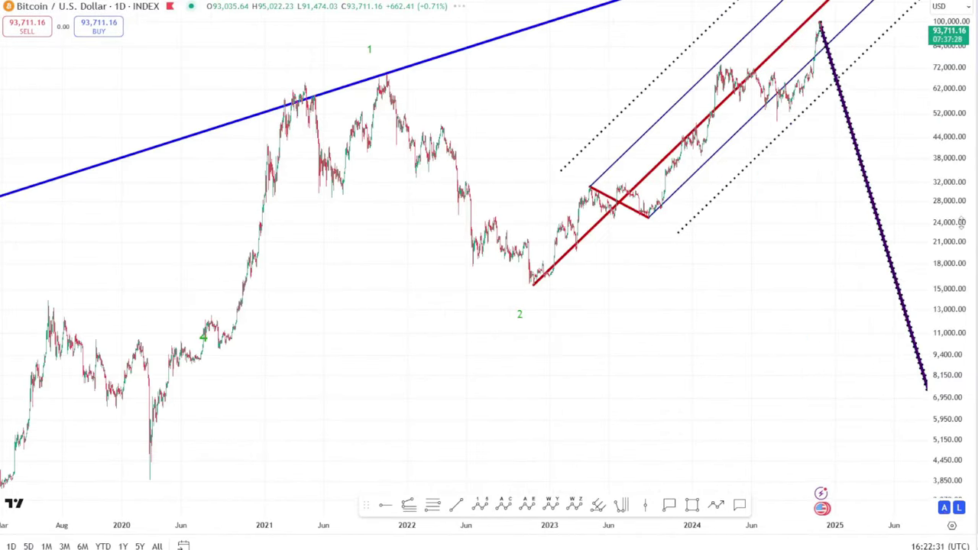
scroll(830, 283, up, 2)
drag(710, 290, 581, 371)
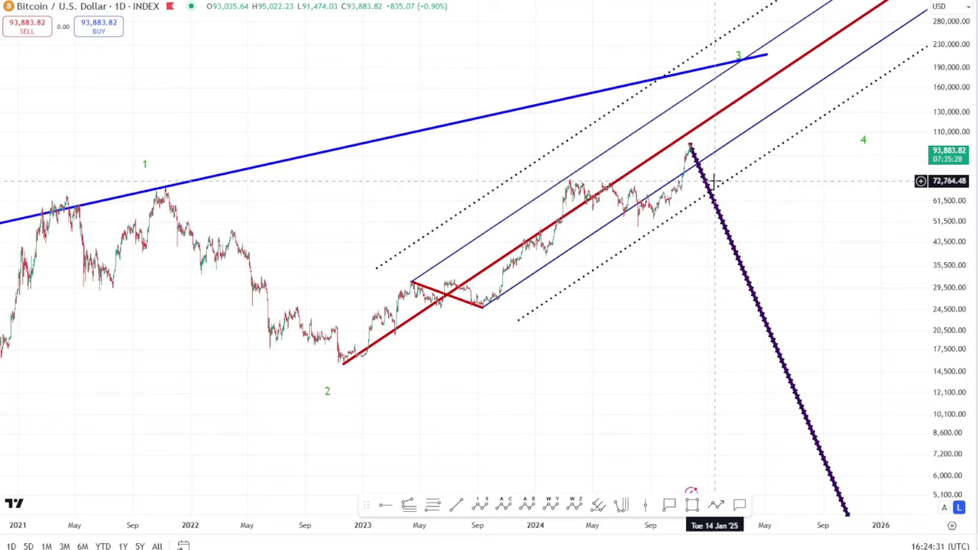
Step: Switch Bitcoin to the 4-hour interval and stretch the price scale to show the descending channel from the November peak
text(240)
key(Return)
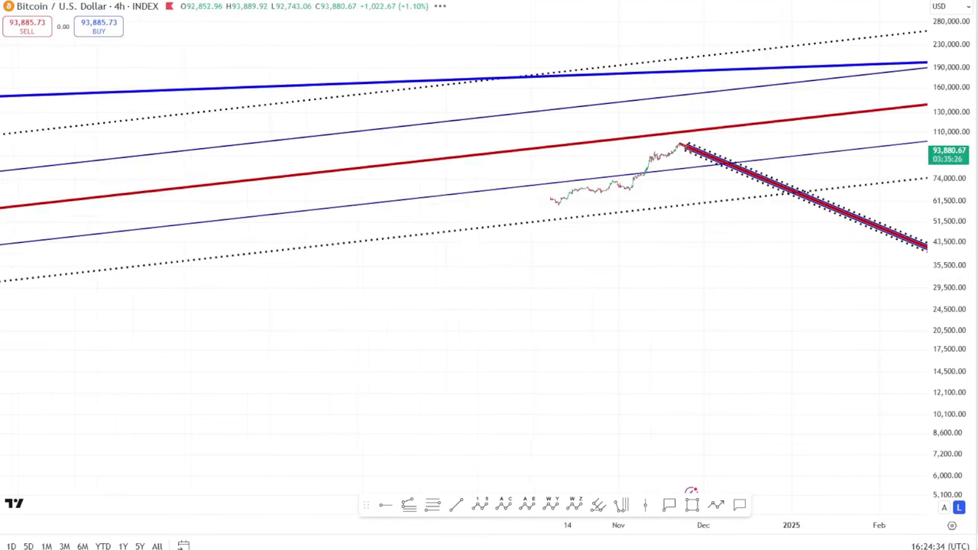
drag(902, 347, 718, 214)
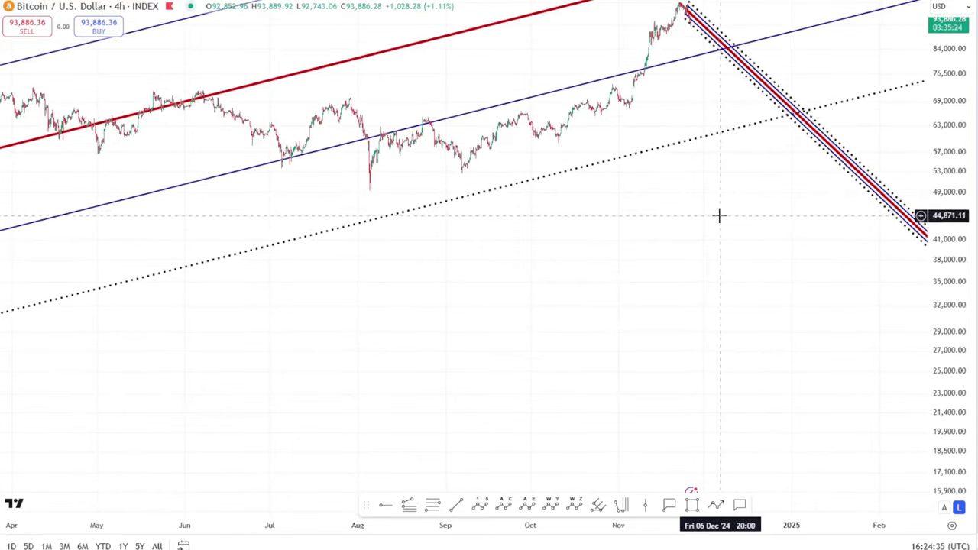
drag(964, 428, 970, 368)
drag(964, 413, 966, 367)
scroll(803, 280, up, 3)
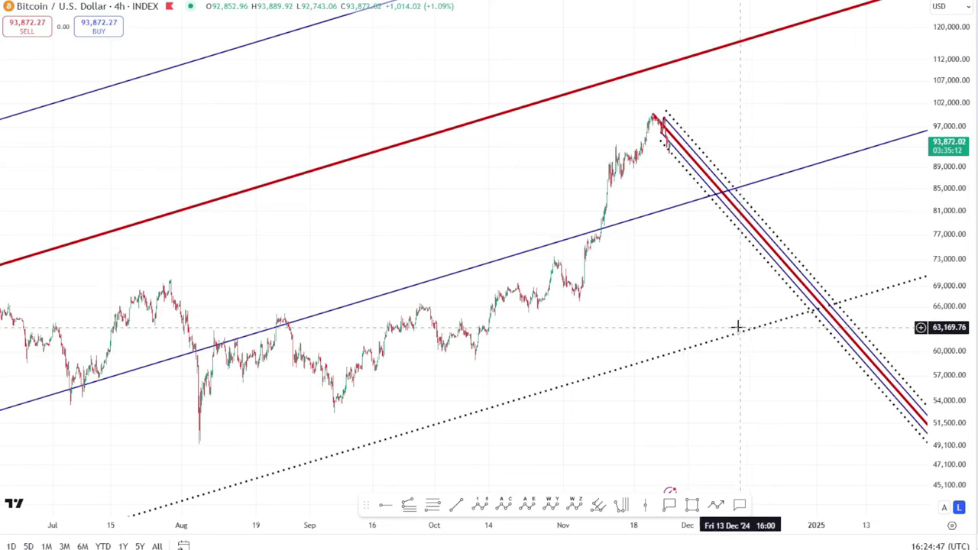
Step: Examine where the descending channel crosses the blue and dotted lower lines of the rising channel on the 4-hour chart
scroll(699, 207, down, 3)
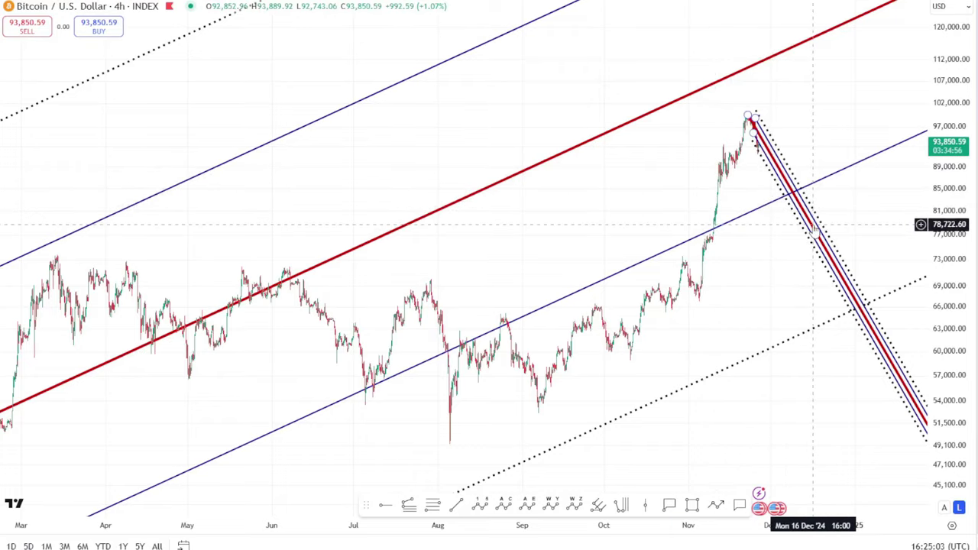
scroll(635, 271, up, 3)
drag(635, 271, 653, 278)
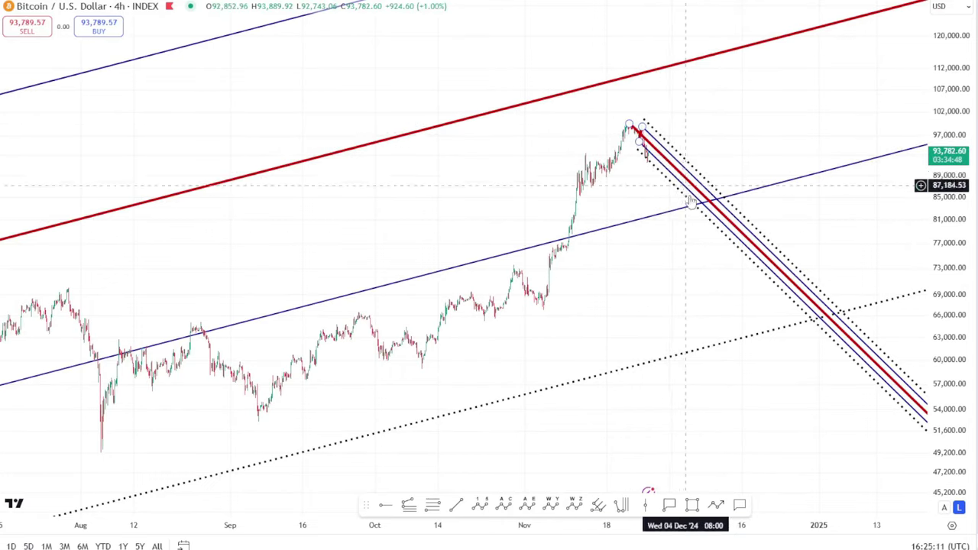
scroll(677, 273, left, 2)
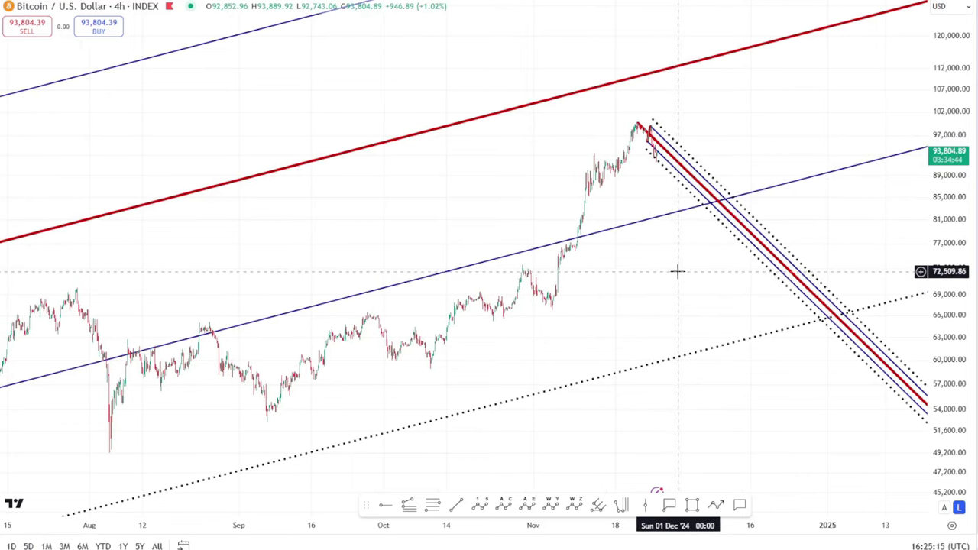
scroll(677, 271, down, 5)
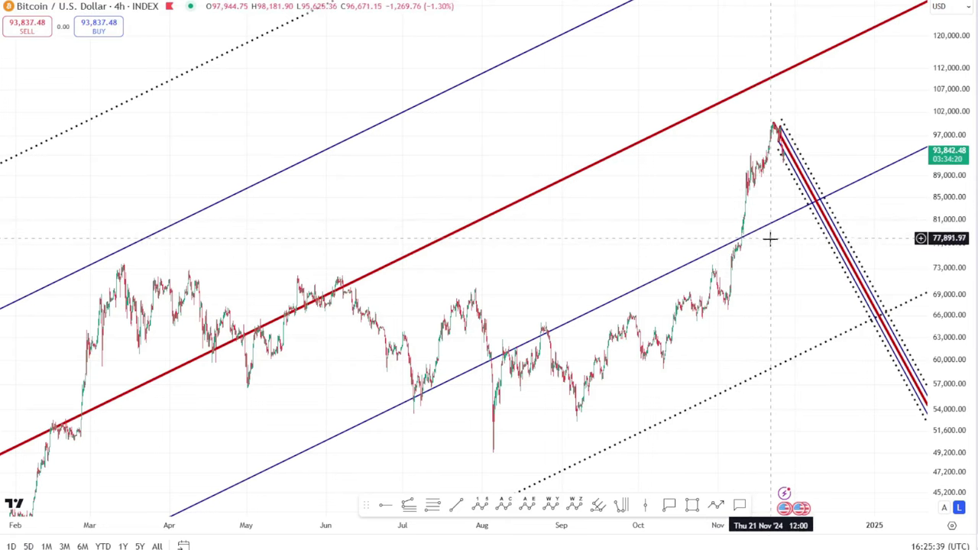
scroll(779, 253, up, 2)
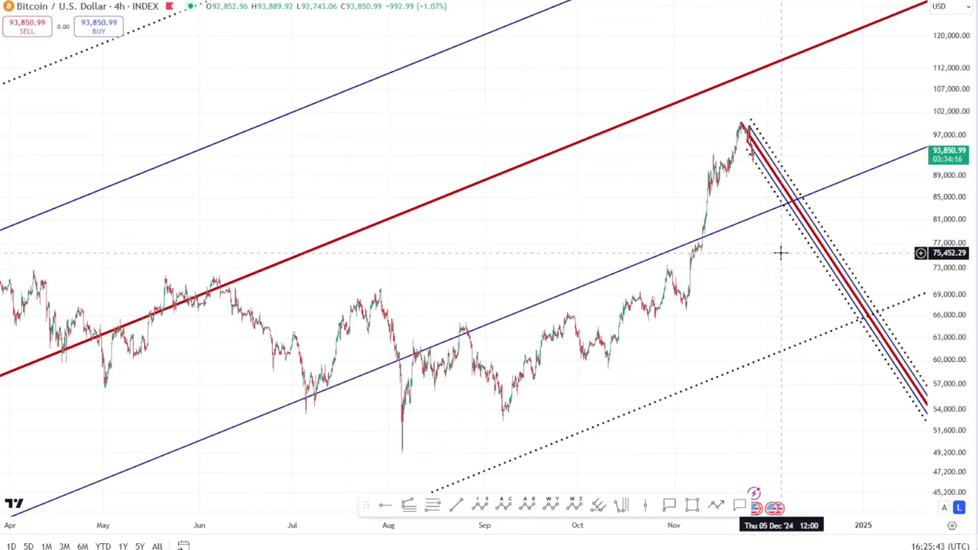
scroll(769, 280, up, 2)
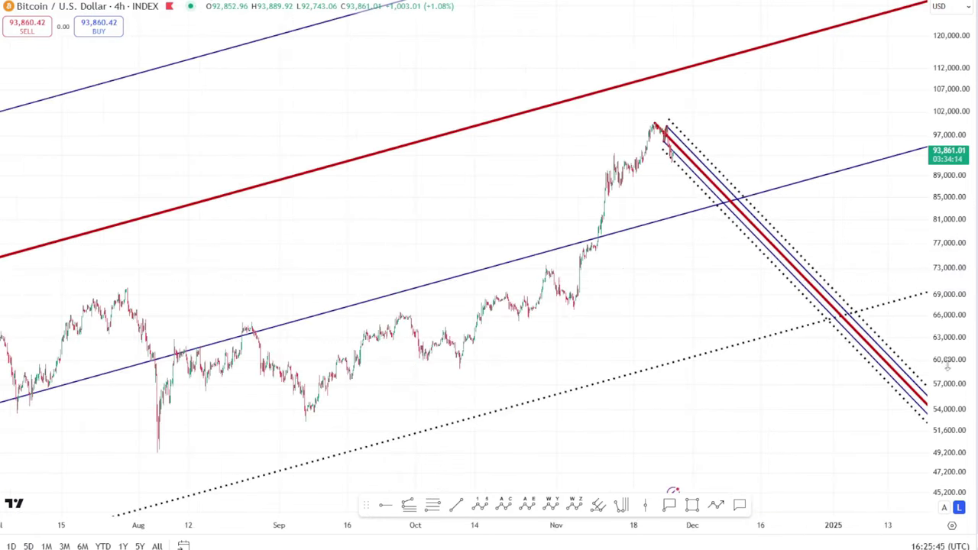
Step: Enlarge the latest November 2024 candles on the 4-hour chart and examine the decline along the descending channel's lower lines
drag(699, 321, 740, 311)
scroll(583, 299, up, 2)
drag(584, 299, 671, 306)
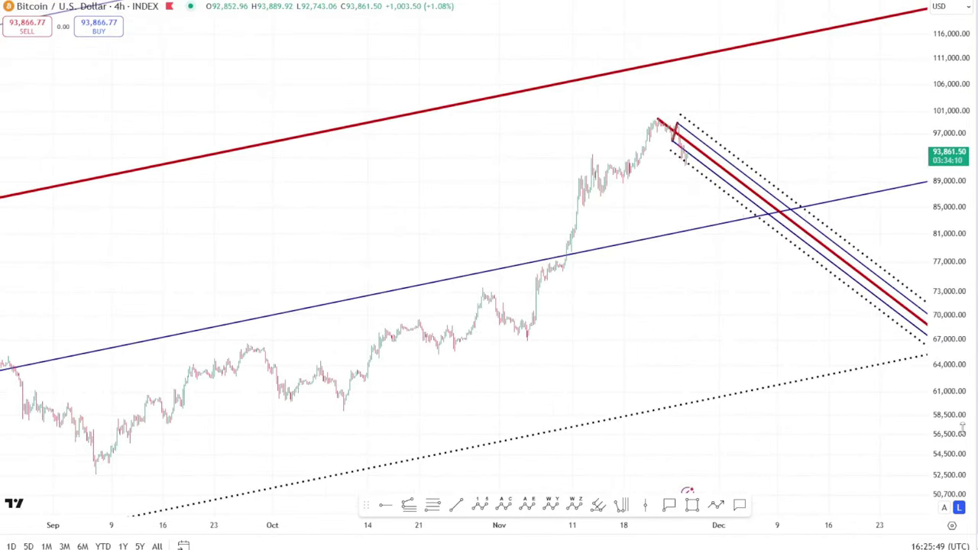
drag(960, 429, 955, 337)
drag(690, 308, 779, 347)
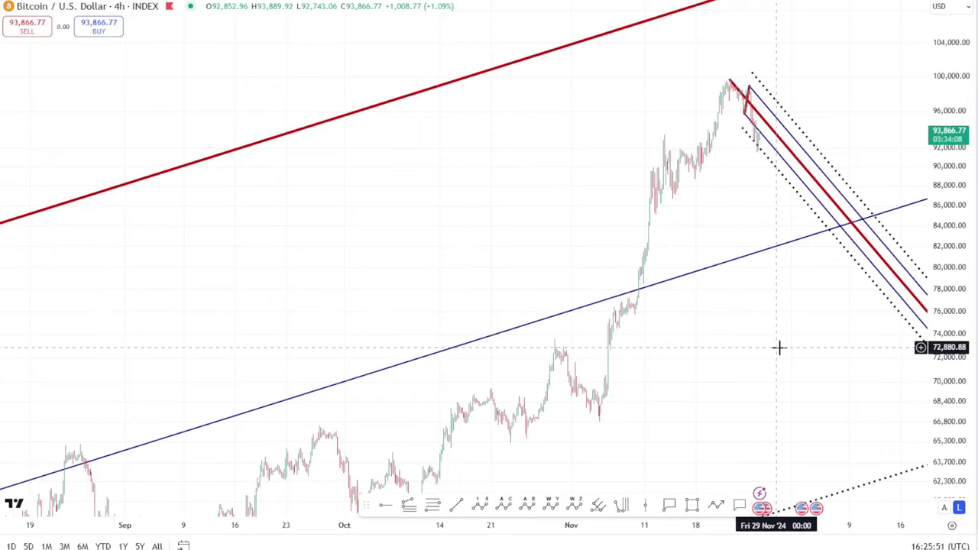
scroll(779, 347, up, 2)
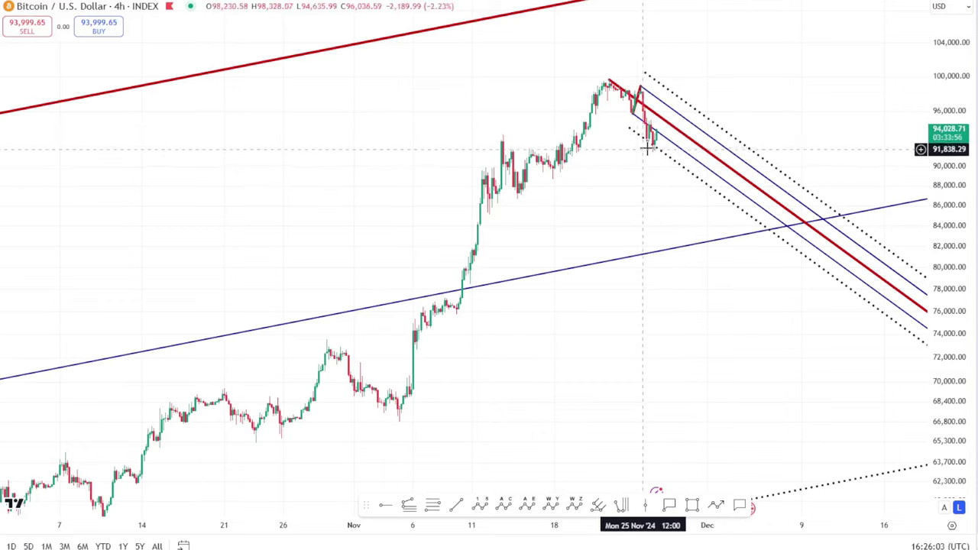
scroll(727, 420, up, 2)
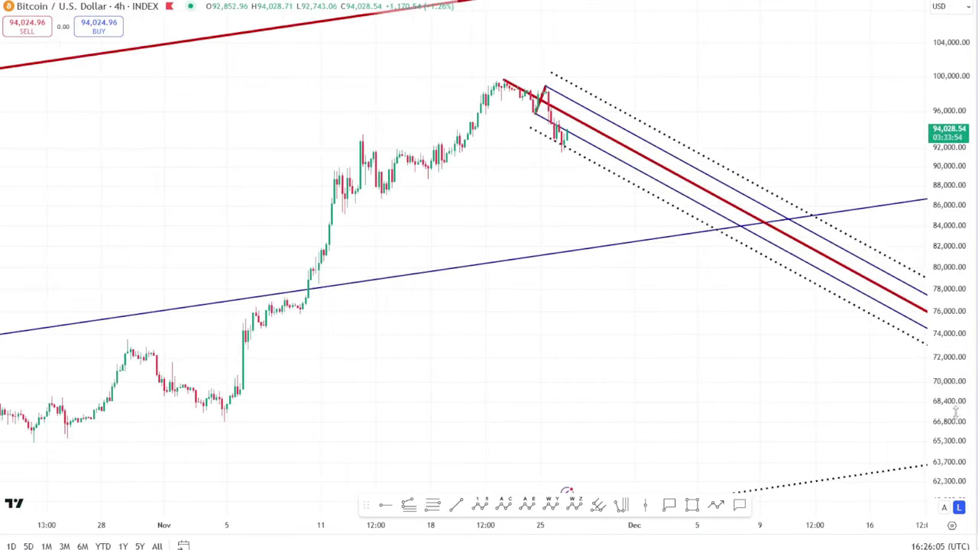
drag(955, 413, 955, 375)
drag(507, 145, 586, 336)
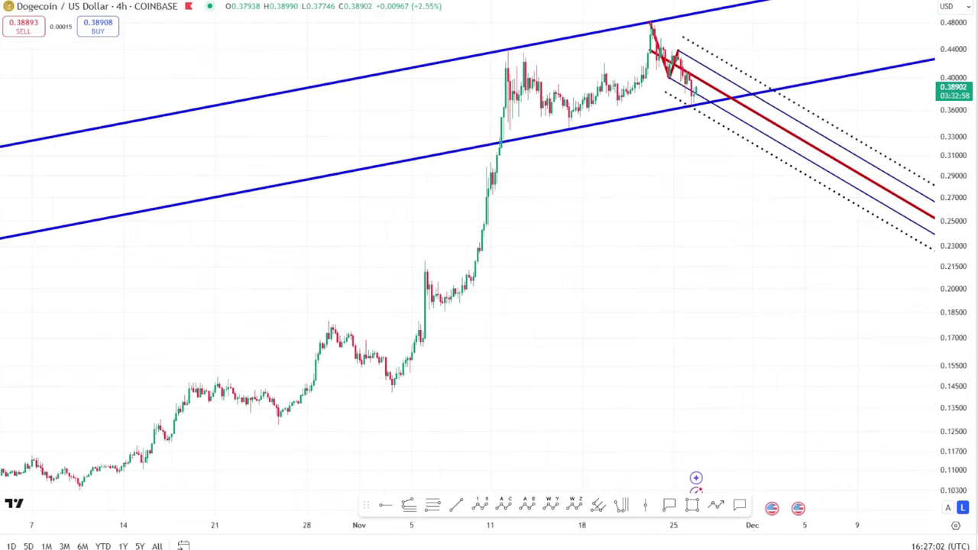
Step: Examine the descending channel against the blue rising channel on the 4-hour Dogecoin chart, and return to the Bitcoin chart
drag(962, 316, 962, 281)
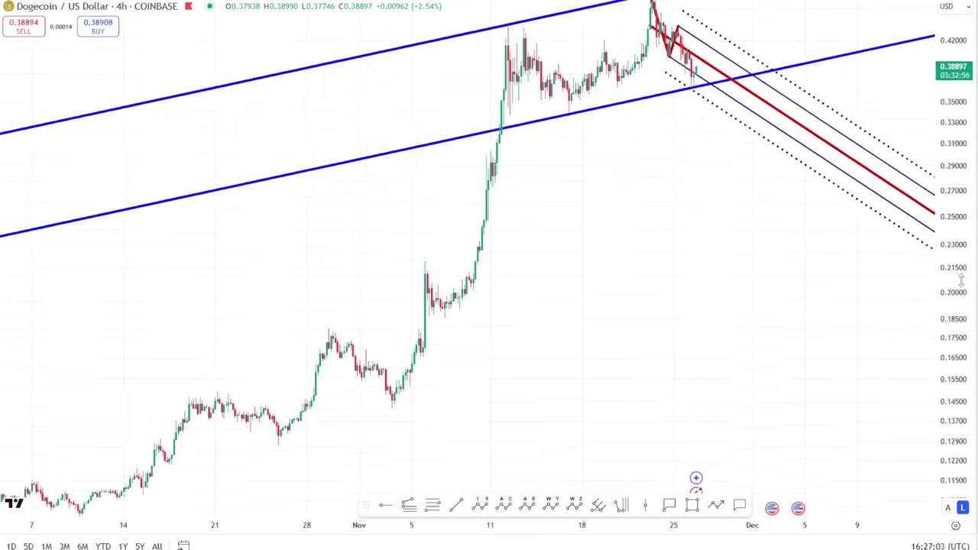
drag(655, 253, 654, 395)
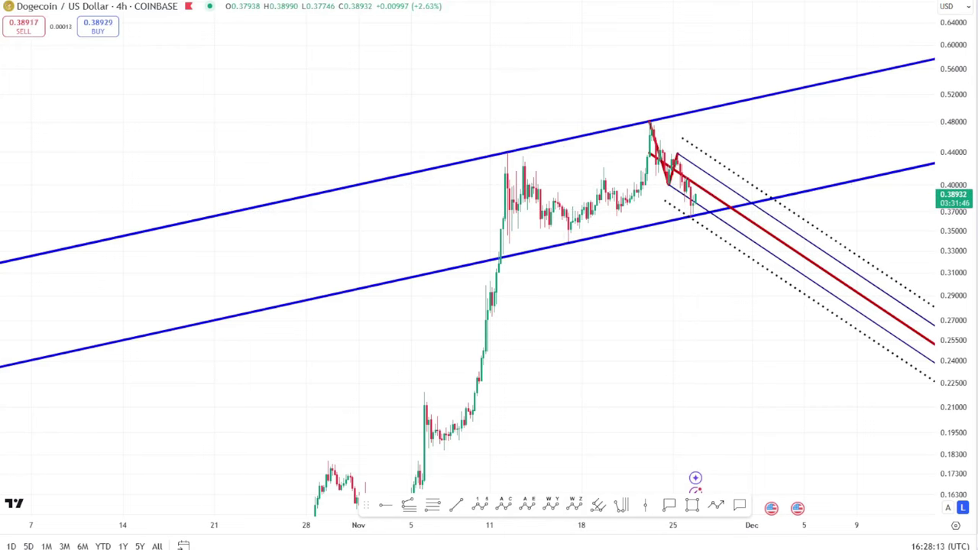
key(space)
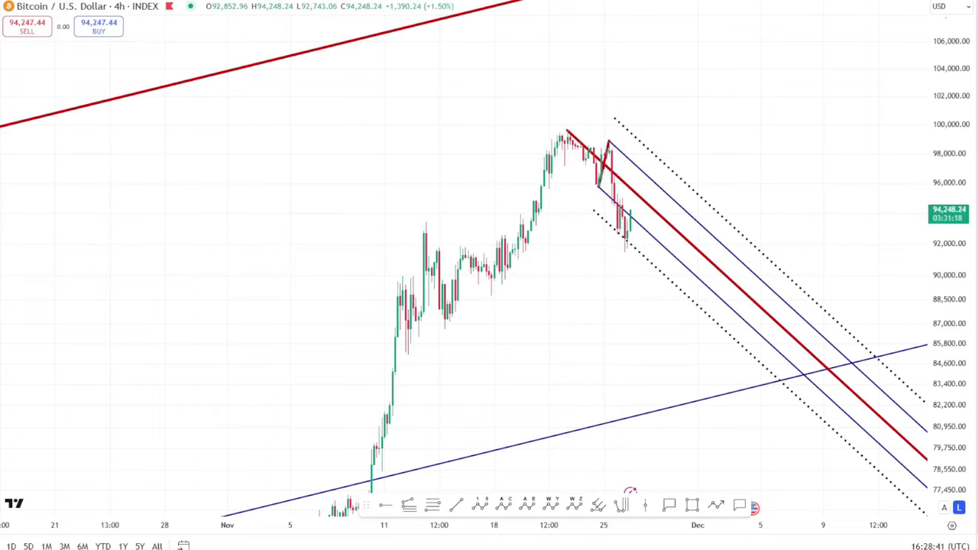
Step: Switch Bitcoin to the 1-hour interval and examine the November rally and the pullback inside the descending channel
text(1h)
key(Return)
scroll(550, 134, down, 1)
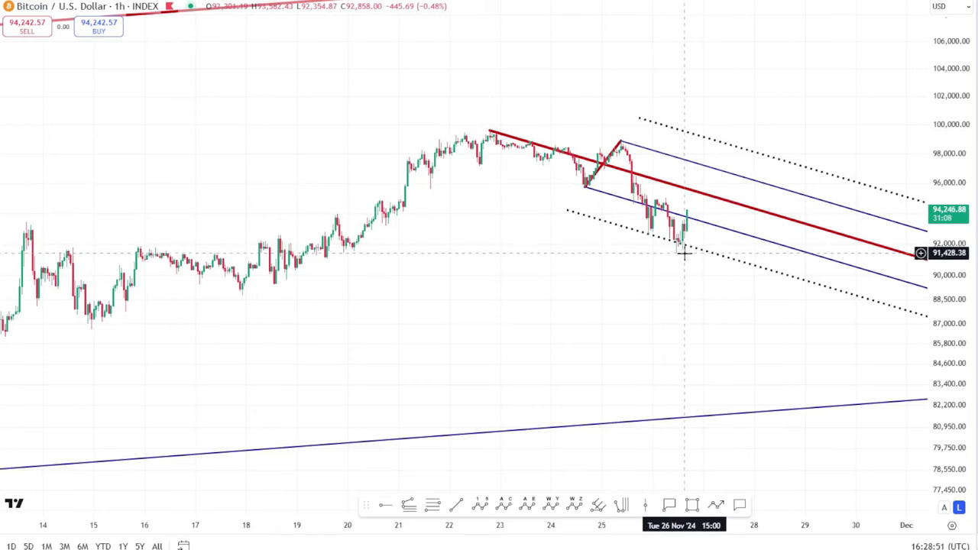
scroll(682, 252, down, 3)
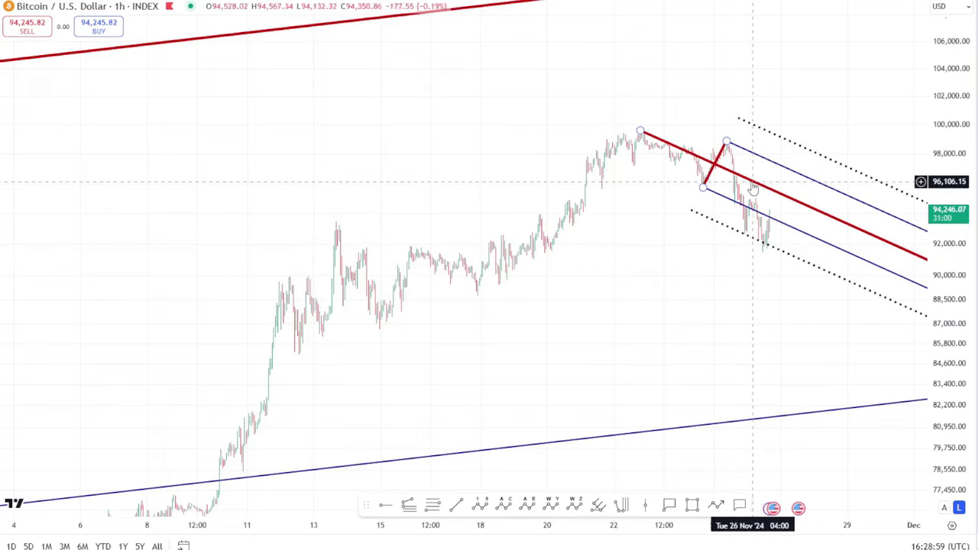
scroll(752, 184, down, 3)
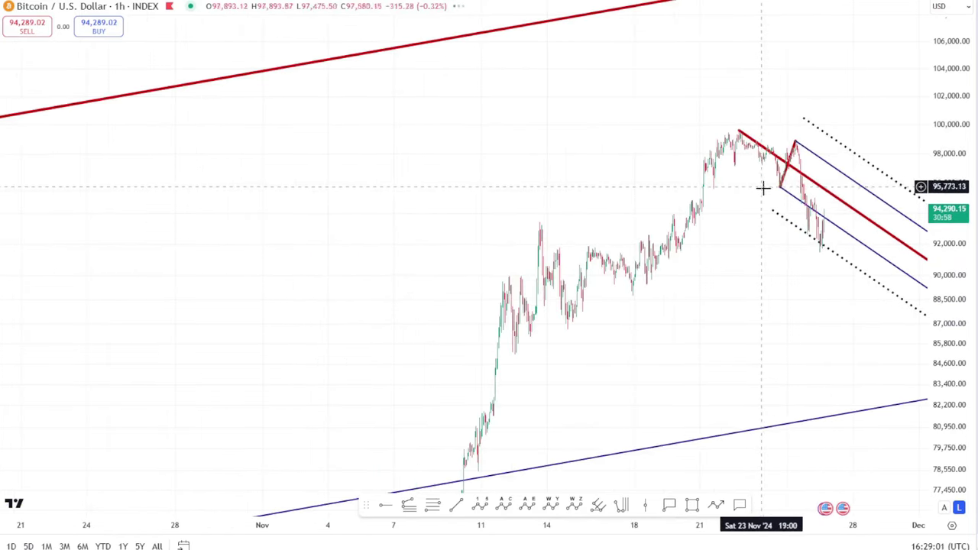
scroll(779, 273, up, 1)
scroll(780, 272, down, 2)
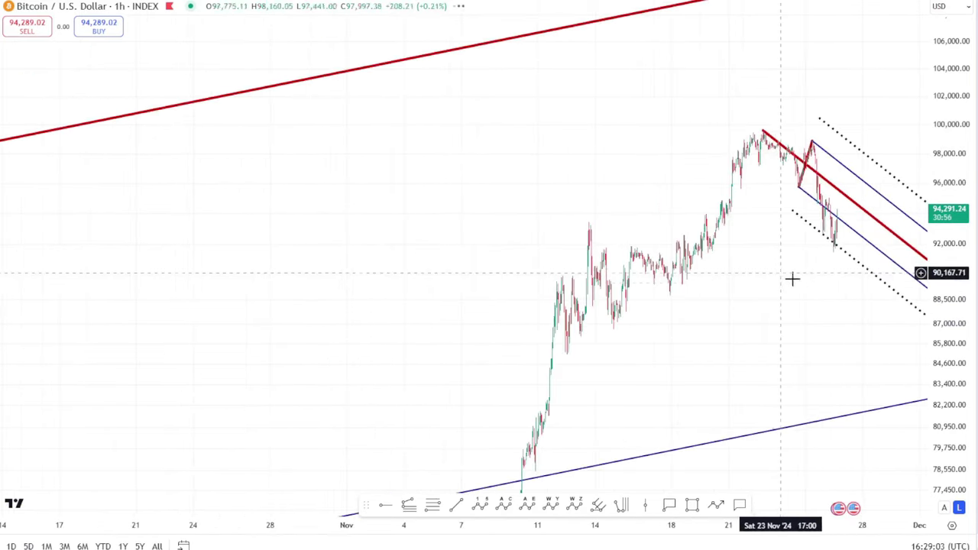
scroll(788, 282, down, 1)
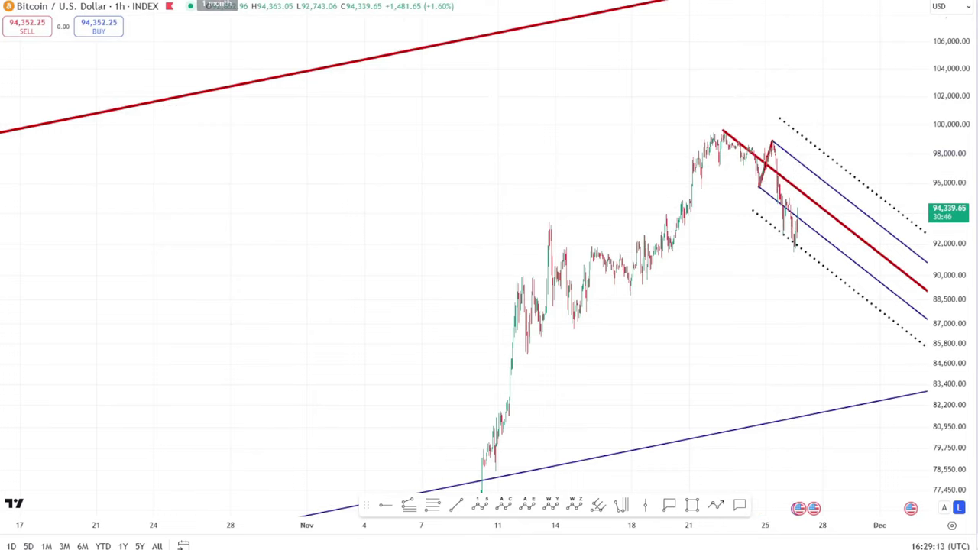
Step: Switch Bitcoin to the monthly interval and enlarge the candles since 2018 with their Camarilla pivot levels
key(Return)
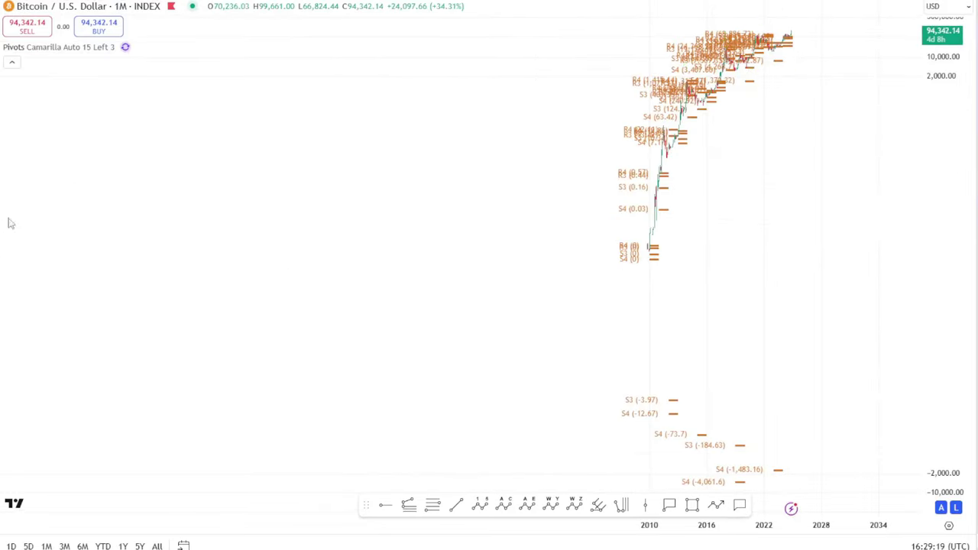
drag(650, 10, 813, 96)
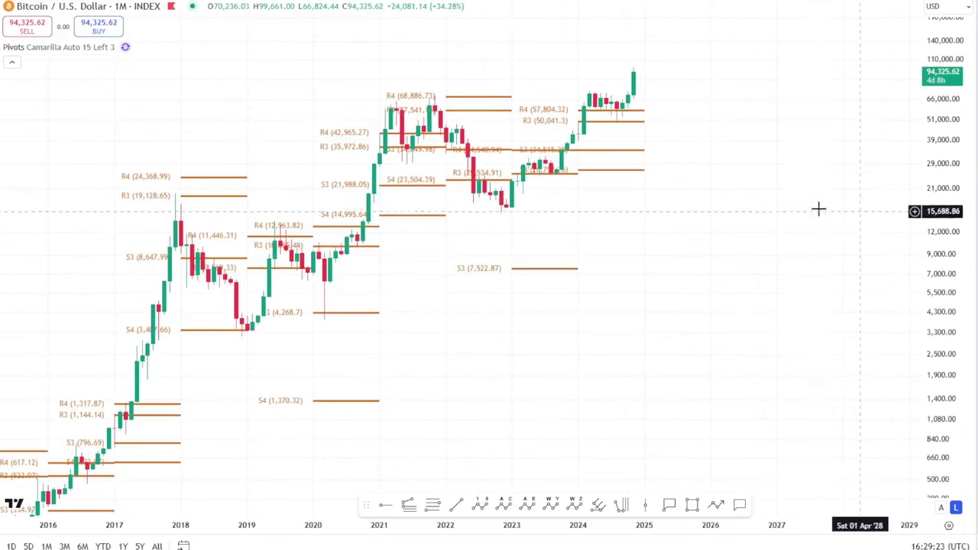
drag(633, 234, 828, 313)
scroll(869, 349, up, 2)
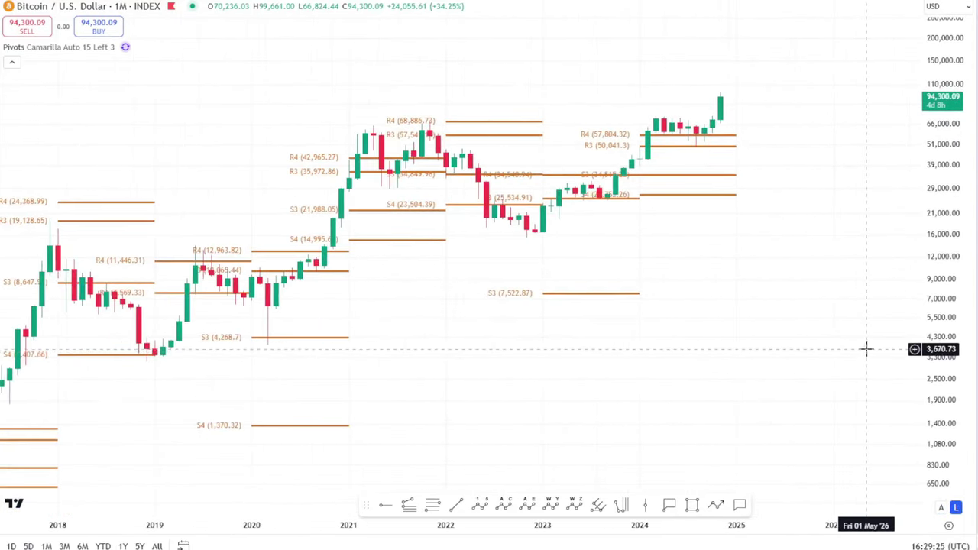
Step: Examine the monthly Bitcoin candles from 2017 to 2024 against the yearly R3, R4, S3 and S4 pivot levels
scroll(866, 349, down, 2)
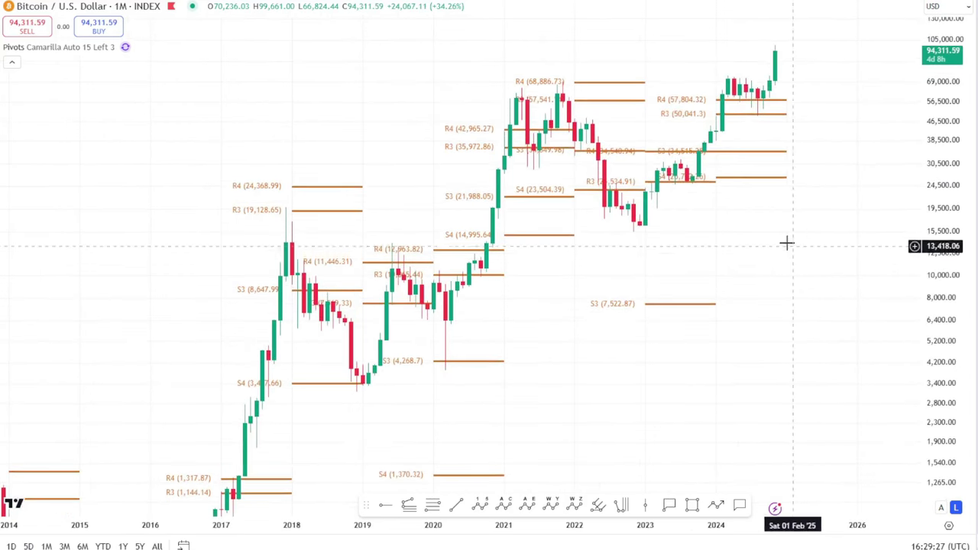
drag(787, 243, 805, 303)
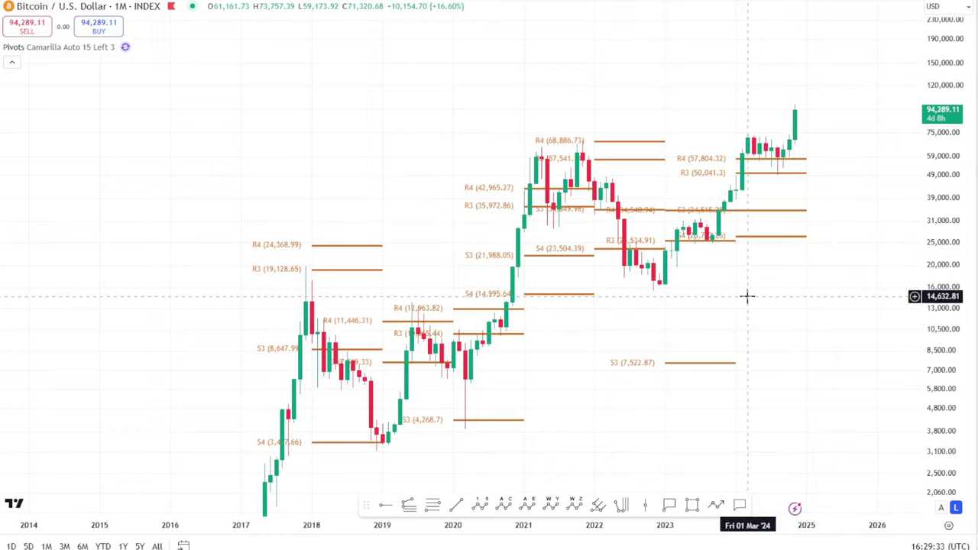
scroll(739, 319, up, 1)
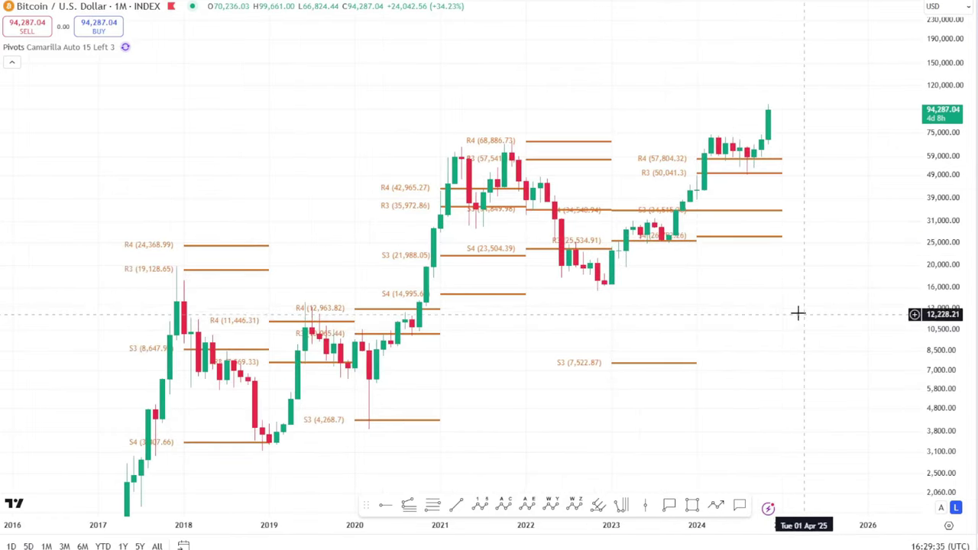
scroll(797, 314, down, 1)
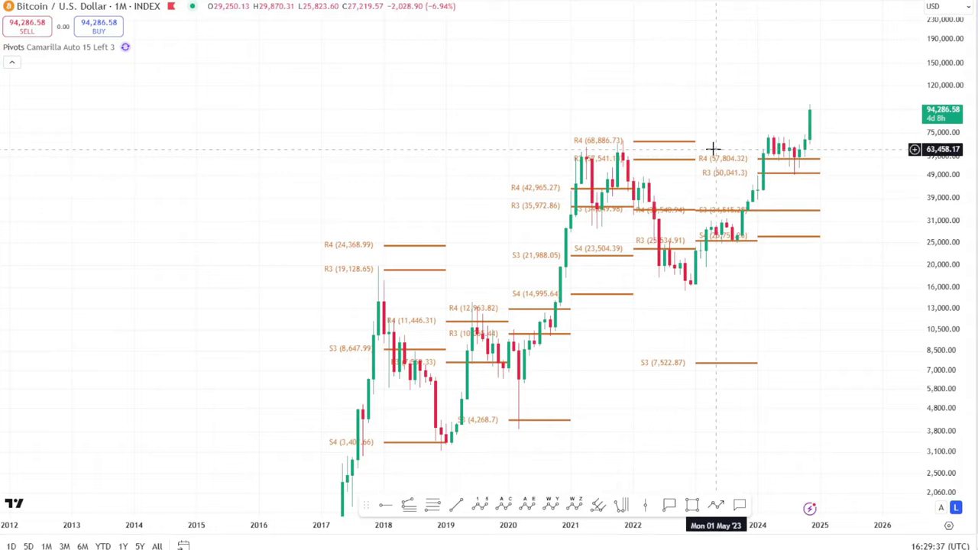
scroll(817, 175, up, 2)
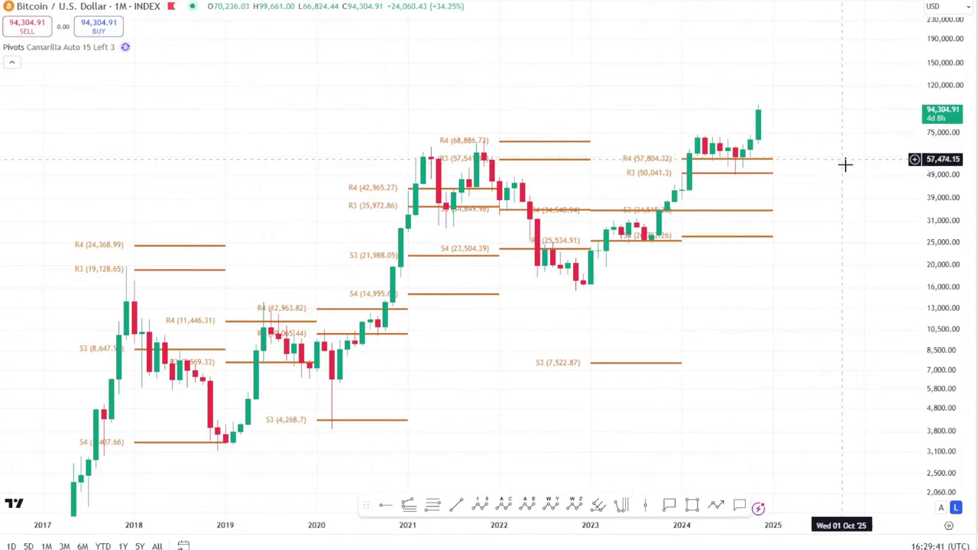
Step: Switch Bitcoin to the daily interval, auto-fit the price scale, and examine the 2024 candles against the monthly Camarilla pivot levels
drag(950, 283, 704, 174)
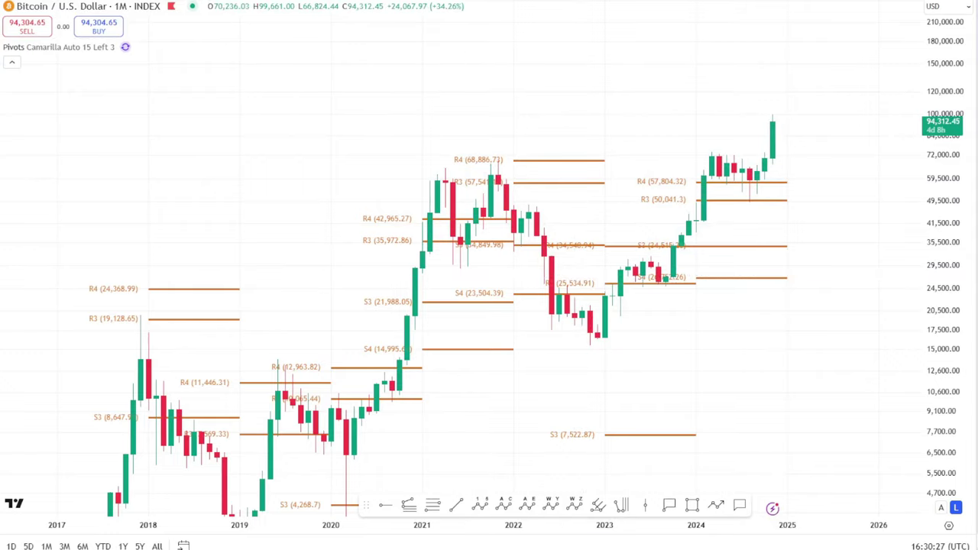
key(Return)
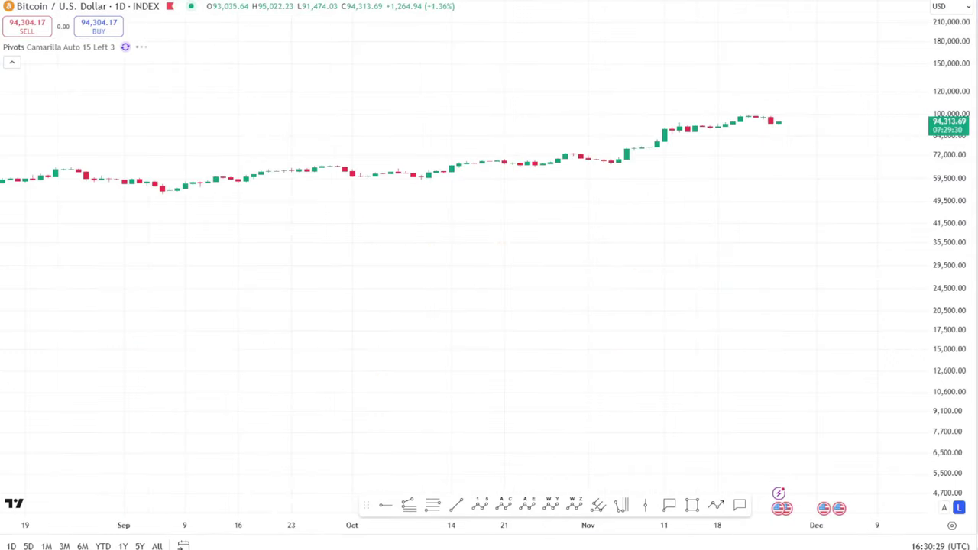
click(946, 508)
scroll(780, 313, down, 5)
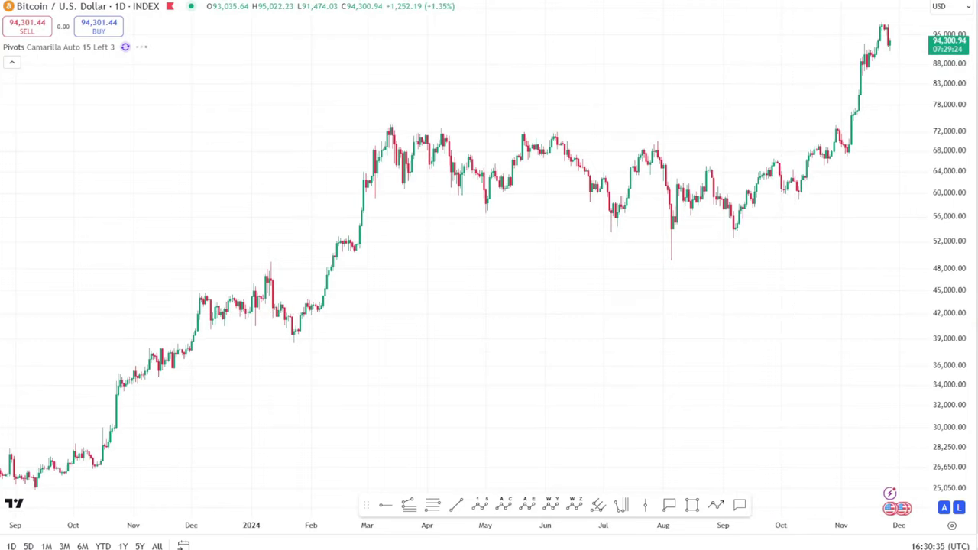
scroll(780, 360, down, 3)
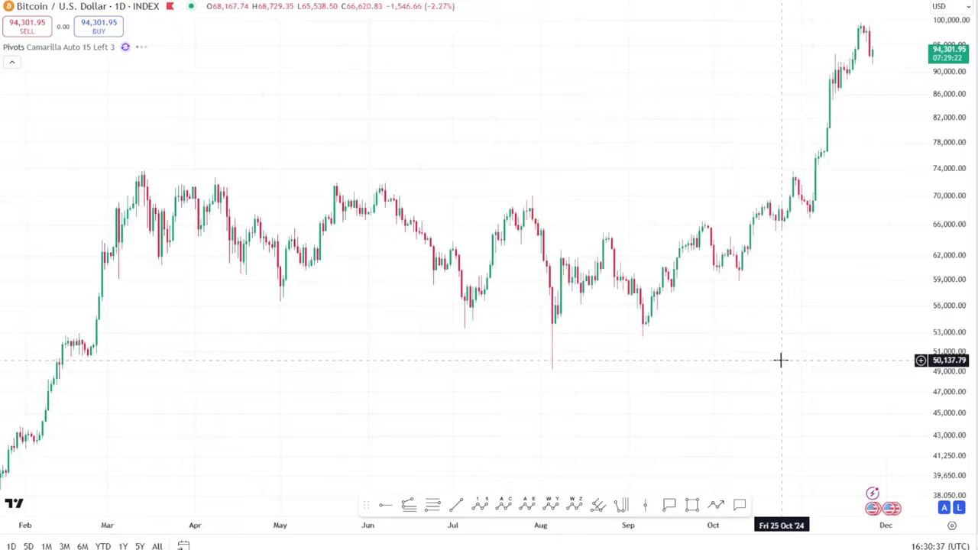
scroll(771, 356, down, 3)
scroll(769, 356, up, 3)
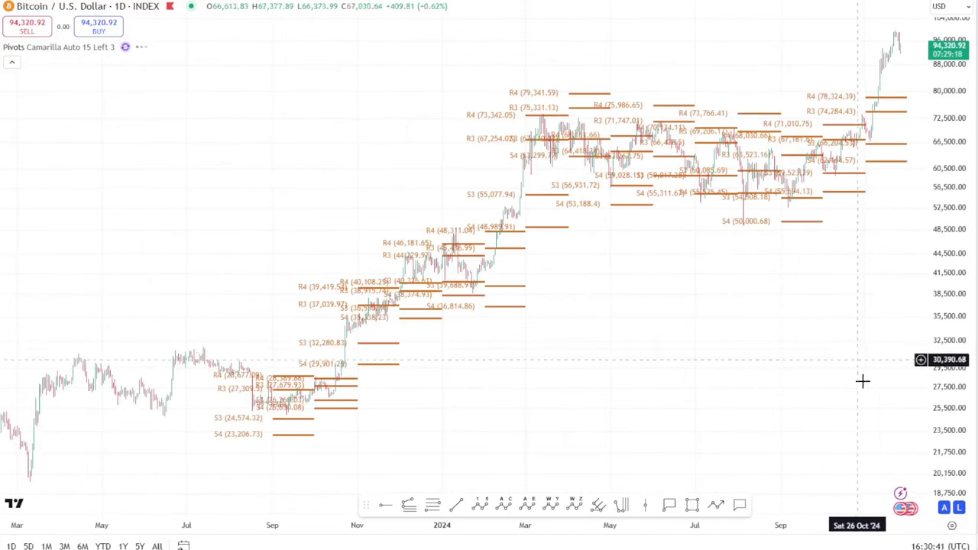
scroll(853, 403, up, 4)
scroll(823, 372, up, 2)
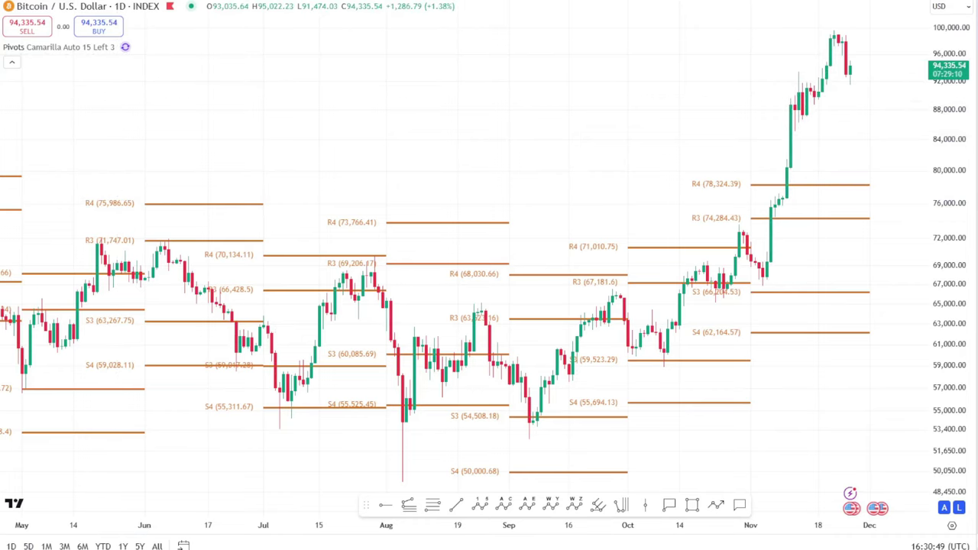
Step: Switch Bitcoin to the 4-hour interval and enlarge the November candles with their weekly R3, R4, S3 and S4 pivot levels
text(4h)
key(Return)
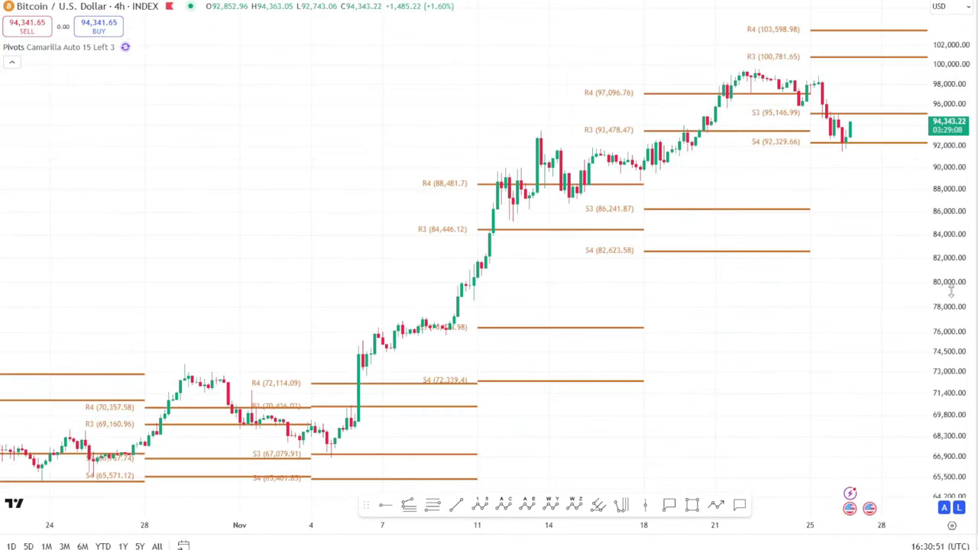
drag(951, 291, 849, 295)
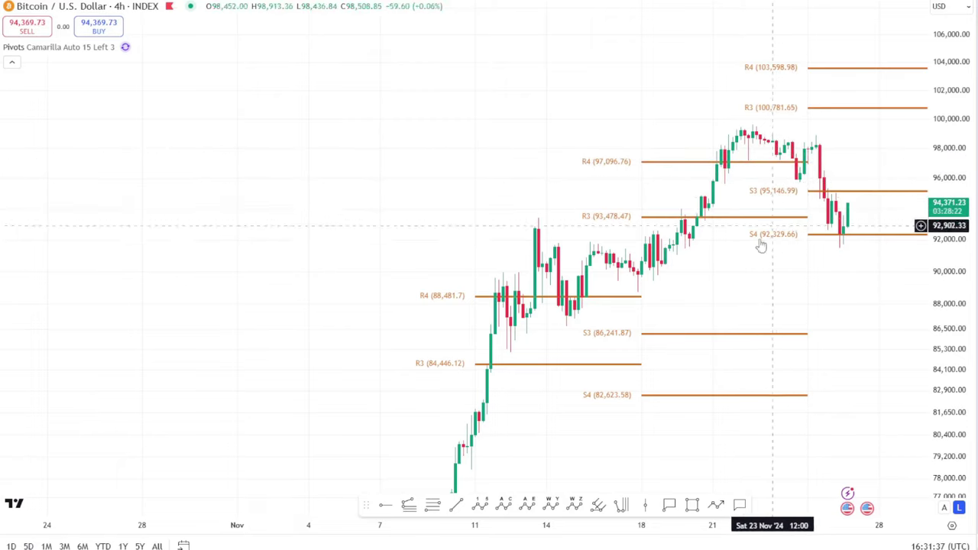
scroll(780, 282, up, 2)
drag(947, 321, 947, 175)
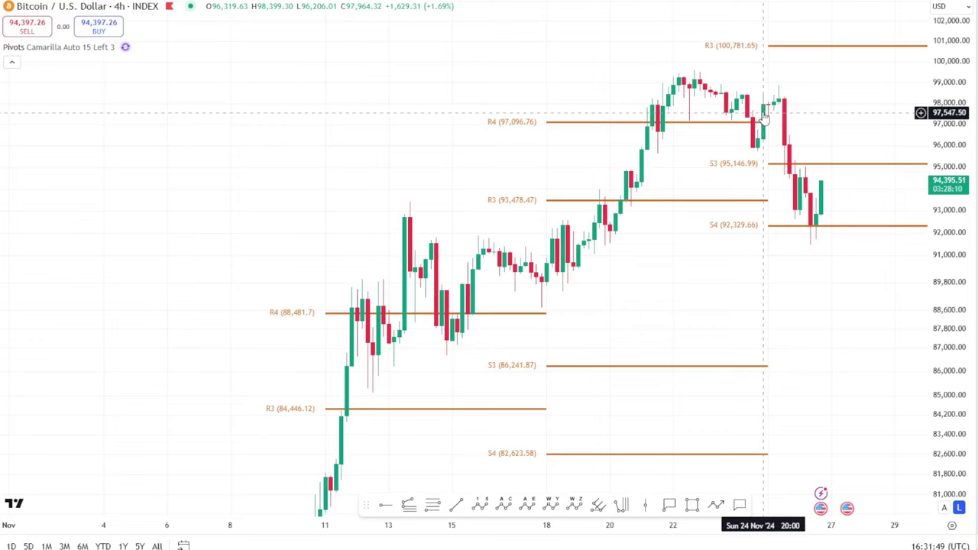
scroll(880, 109, right, 3)
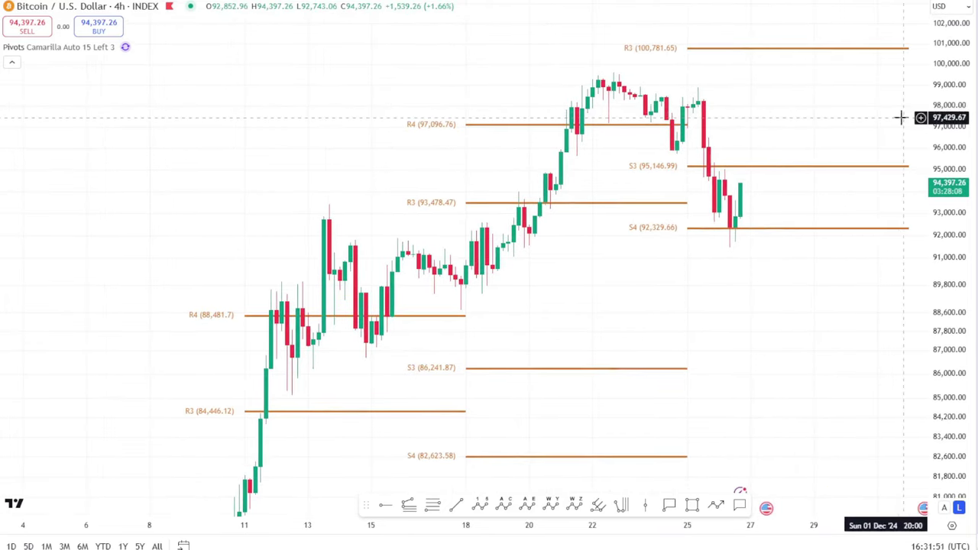
scroll(821, 114, right, 1)
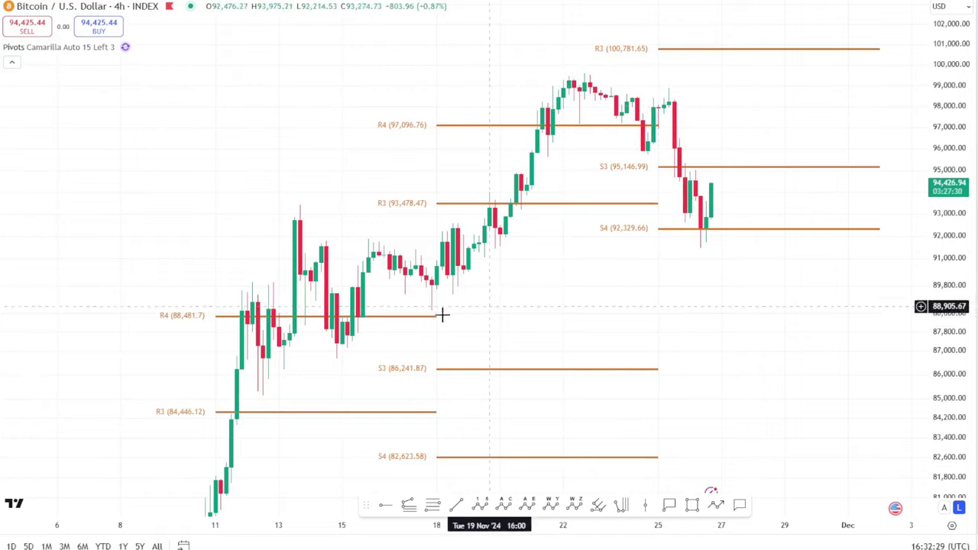
Step: Show the hidden drawings again and examine the descending channel and rising blue line alongside the weekly Camarilla levels
key(ctrl+alt+h)
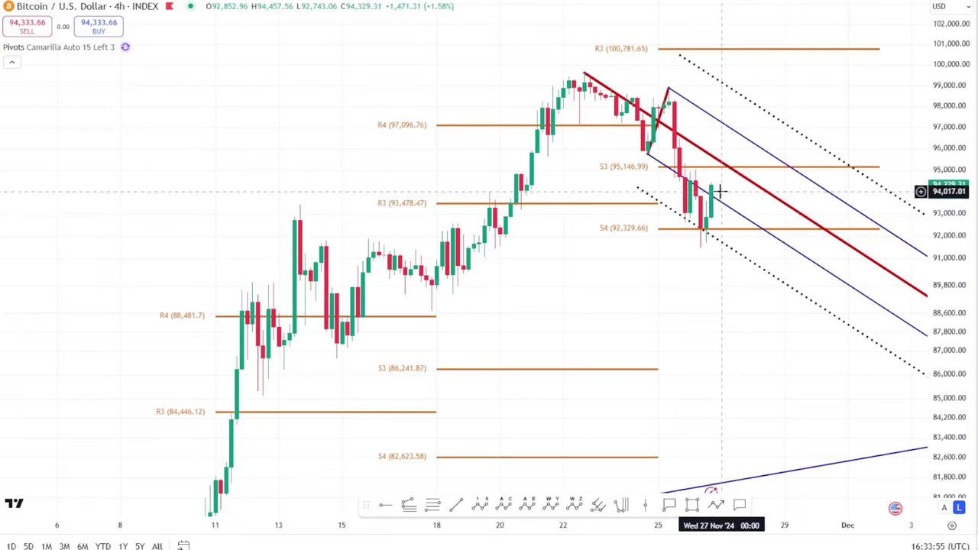
scroll(764, 227, down, 3)
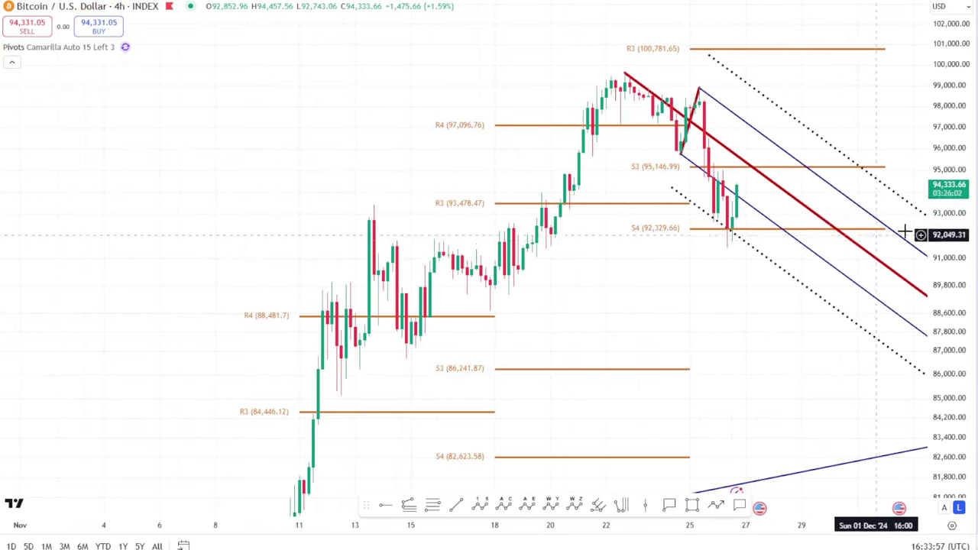
scroll(946, 136, down, 2)
scroll(805, 316, down, 4)
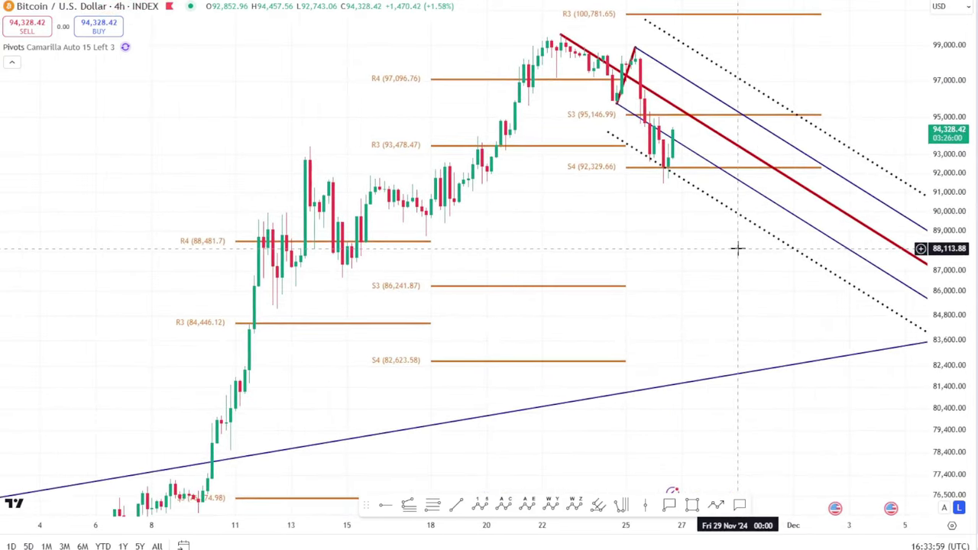
scroll(749, 250, up, 1)
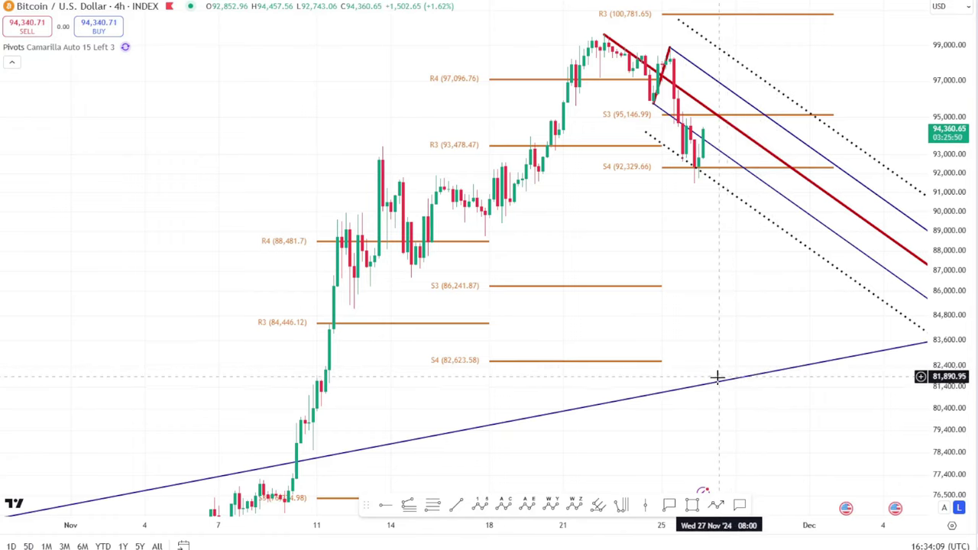
scroll(651, 403, down, 3)
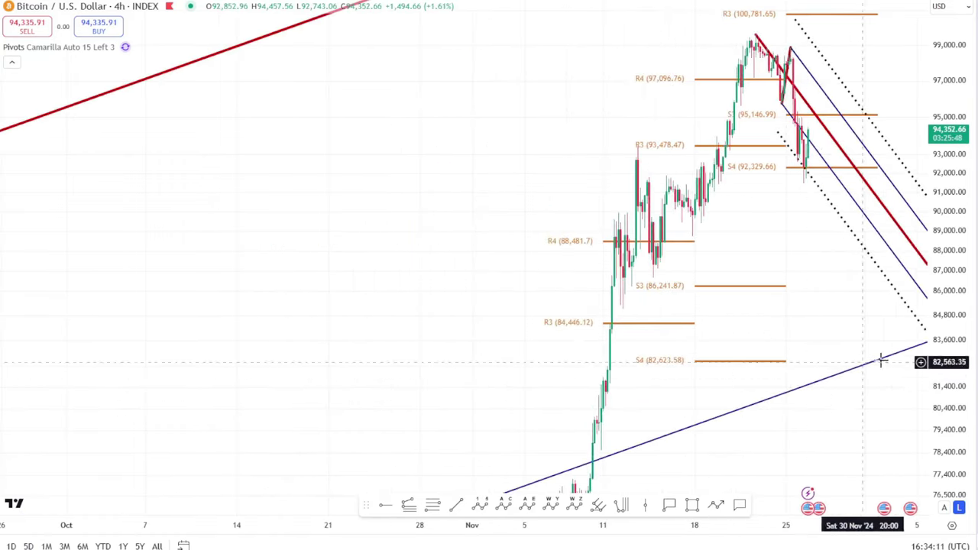
scroll(814, 363, up, 3)
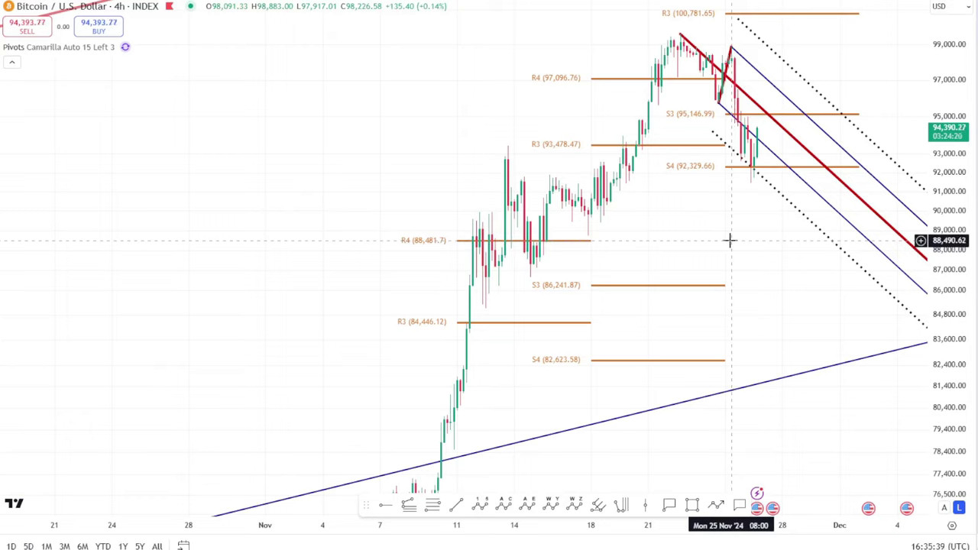
scroll(730, 240, up, 3)
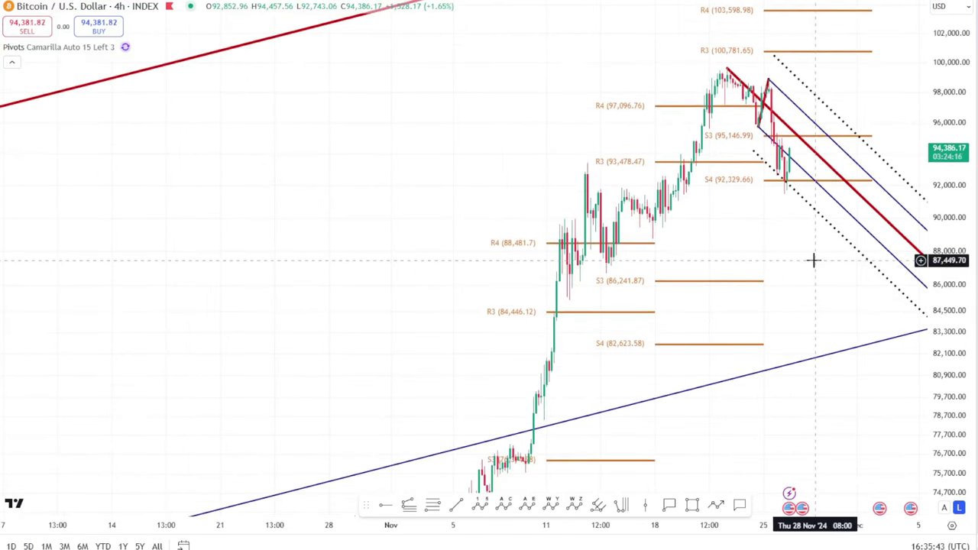
drag(813, 260, 791, 259)
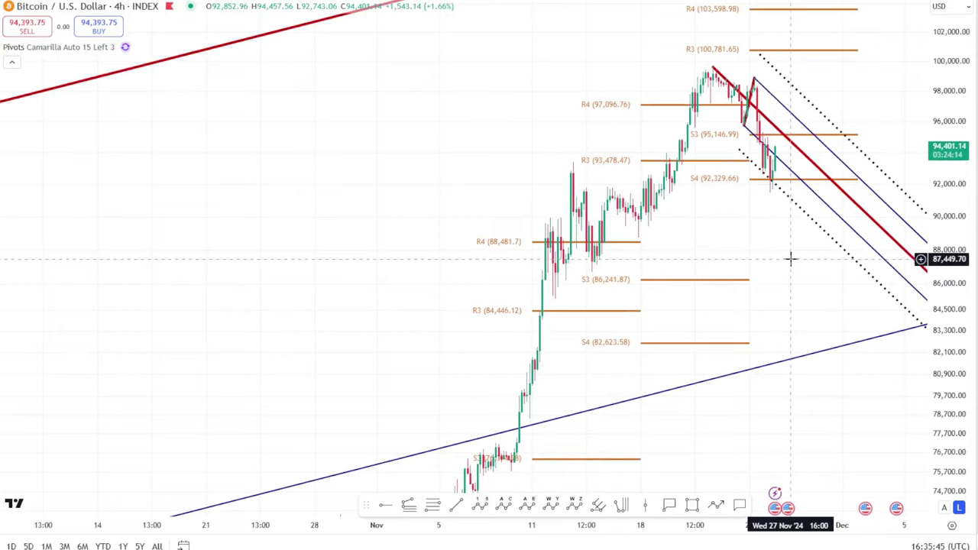